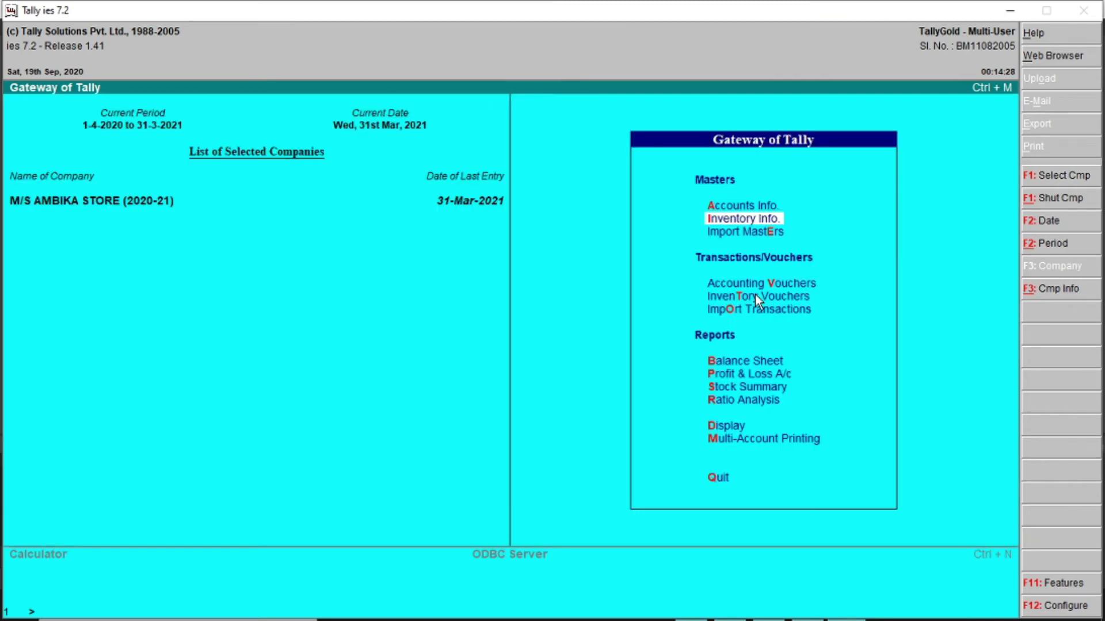
# Step: Open the creation form for a single stock group under Inventory Info
pyautogui.click(740, 221)
pyautogui.press('Down')
pyautogui.press('Up')
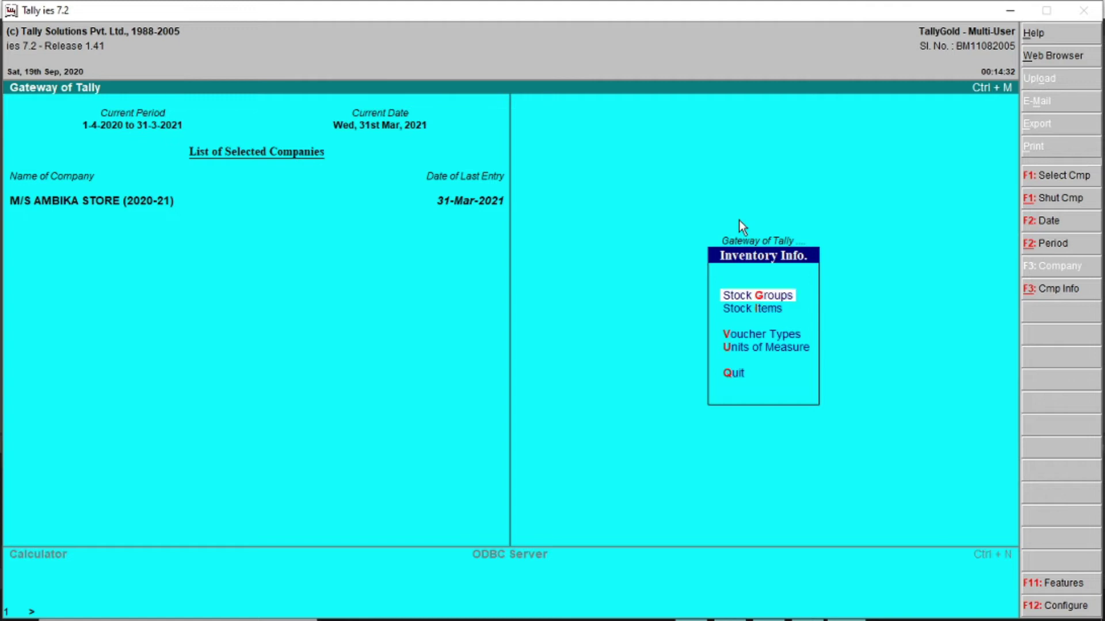
pyautogui.press('Return')
pyautogui.press('Return')
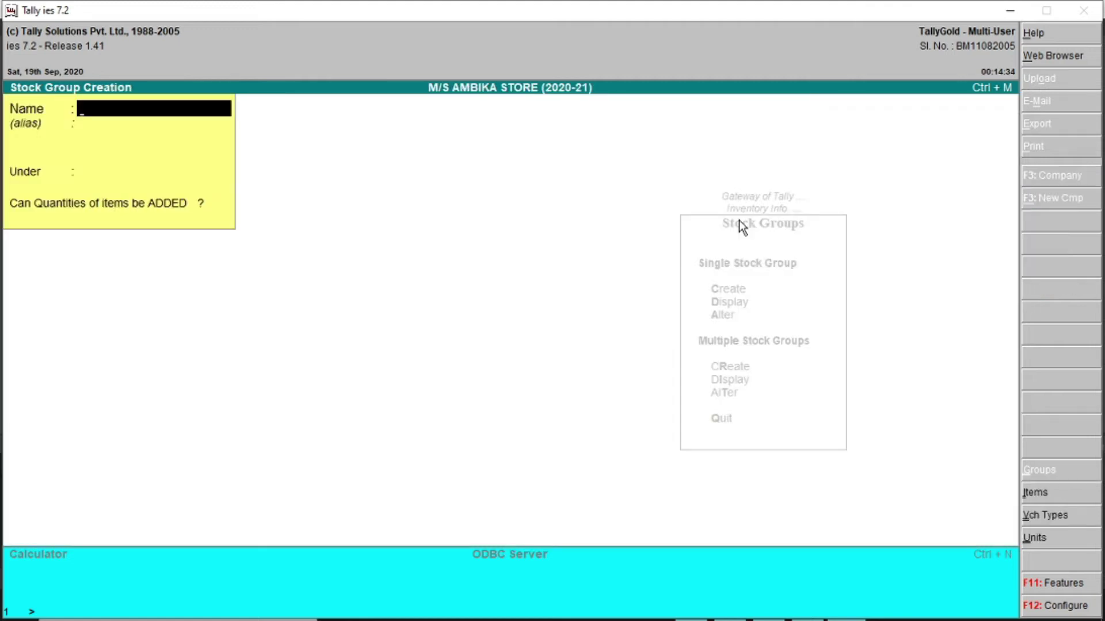
# Step: Create the stock group SAMSUNG under Primary, allow item quantities to be added, and accept it
pyautogui.write('SAMSUNG')
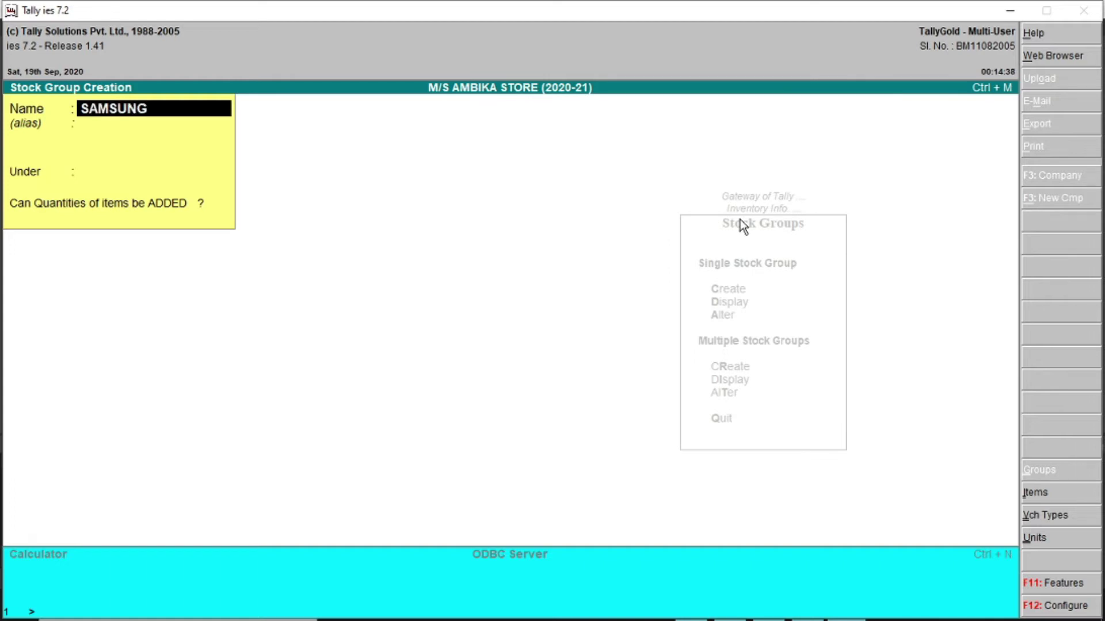
pyautogui.press('Return')
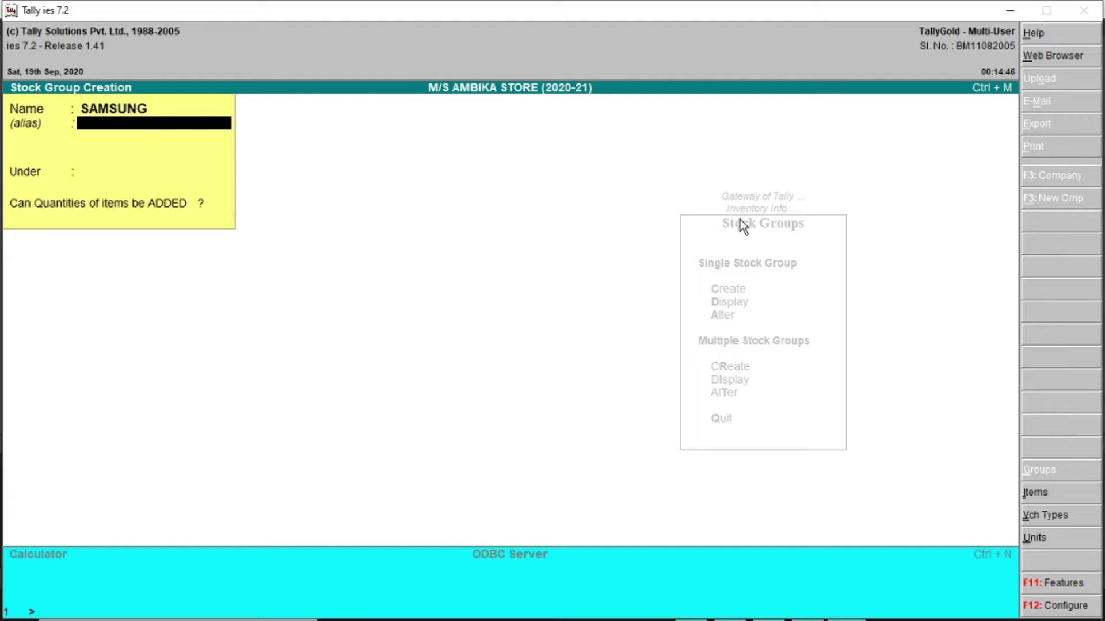
pyautogui.press('Return')
pyautogui.press('Return')
pyautogui.press('BackSpace')
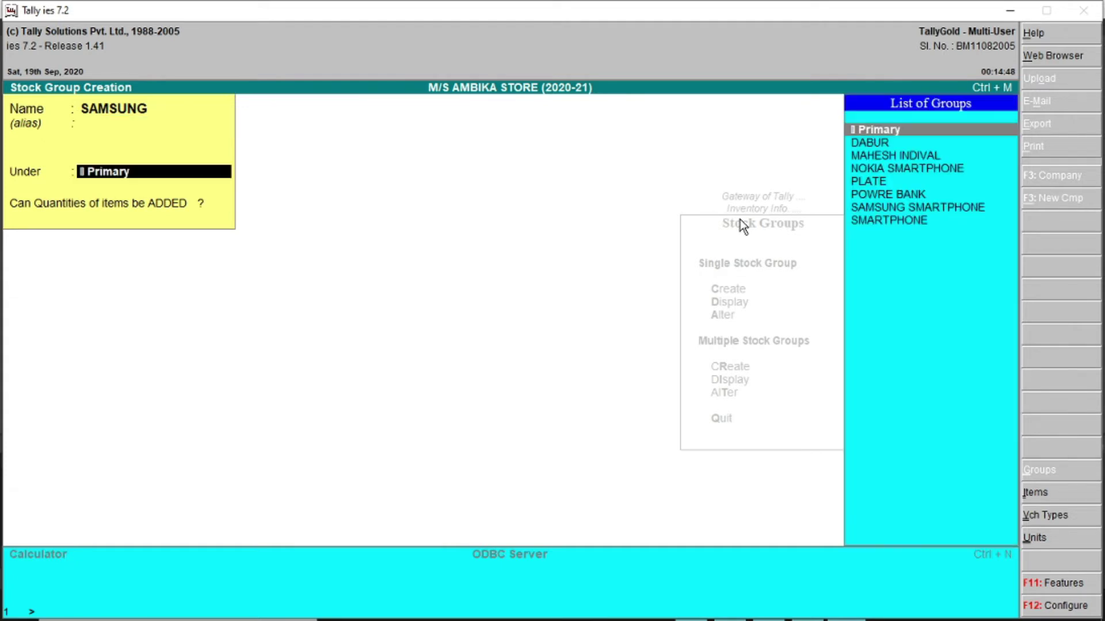
pyautogui.press('Return')
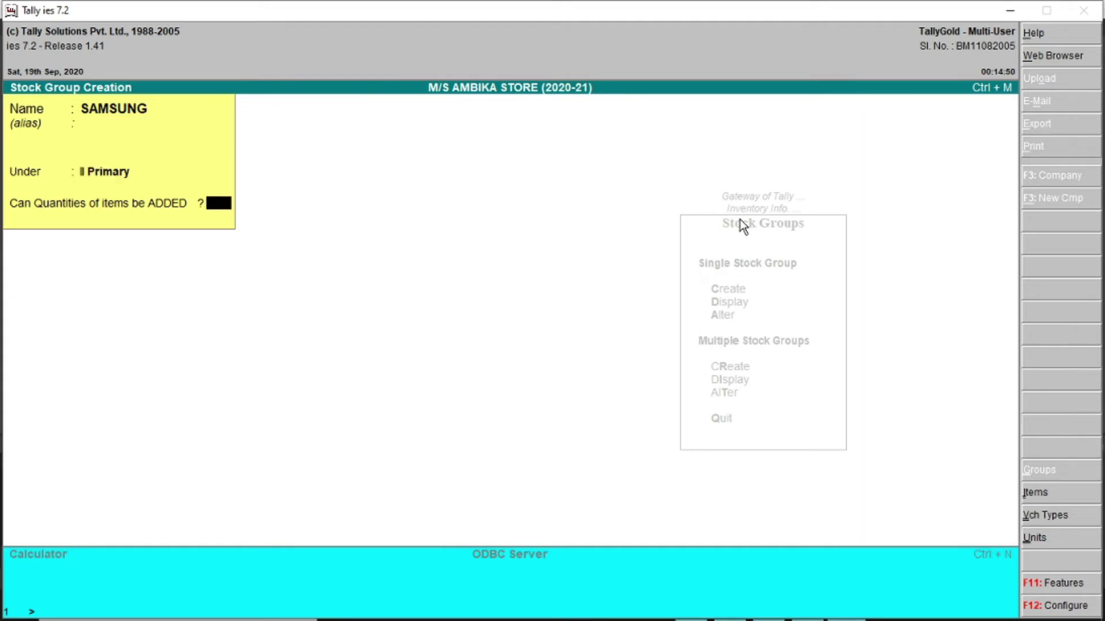
pyautogui.write('Y')
pyautogui.press('Return')
pyautogui.press('Return')
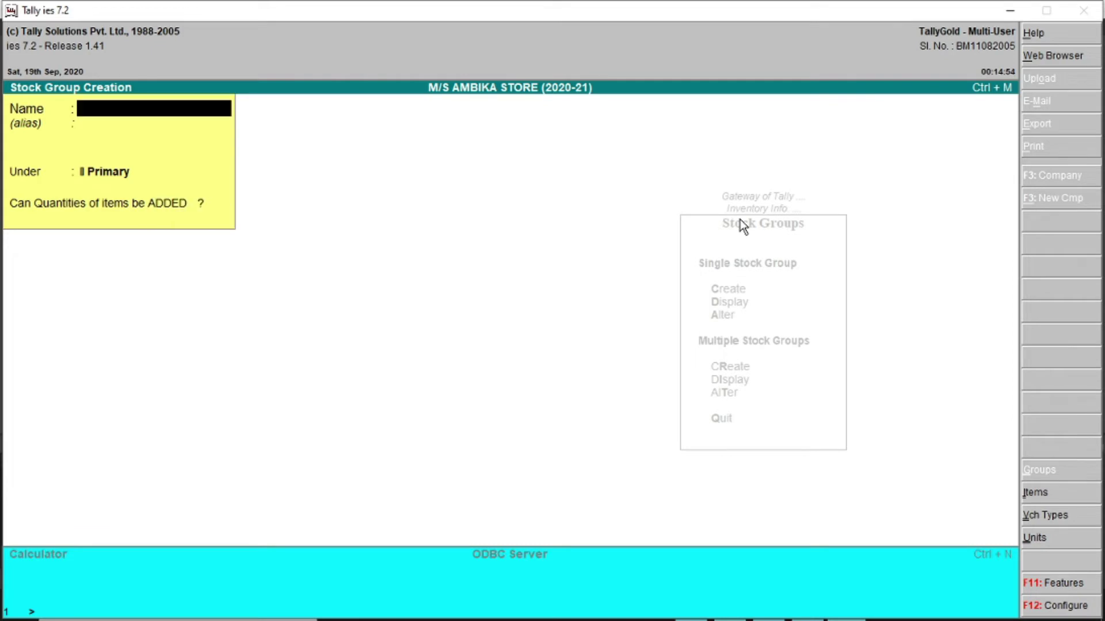
# Step: Check the Word notes, then return to Tally and create the stock group NOKIA under Primary with item quantities addable
pyautogui.hotkey('alt', 'Tab')
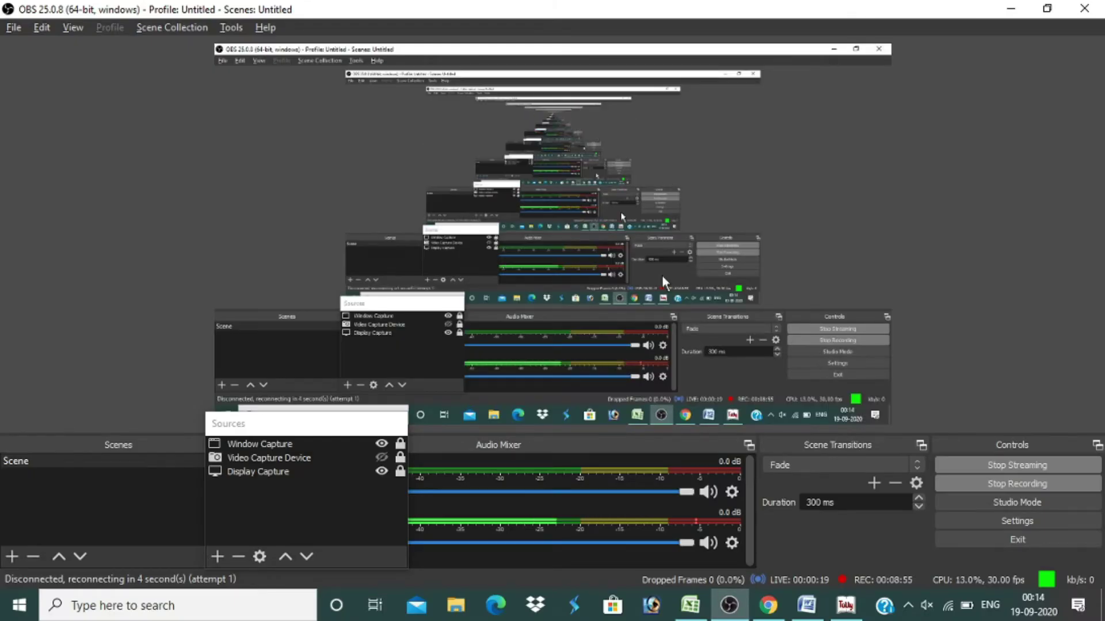
pyautogui.press('super+Down')
pyautogui.hotkey('alt', 'Tab')
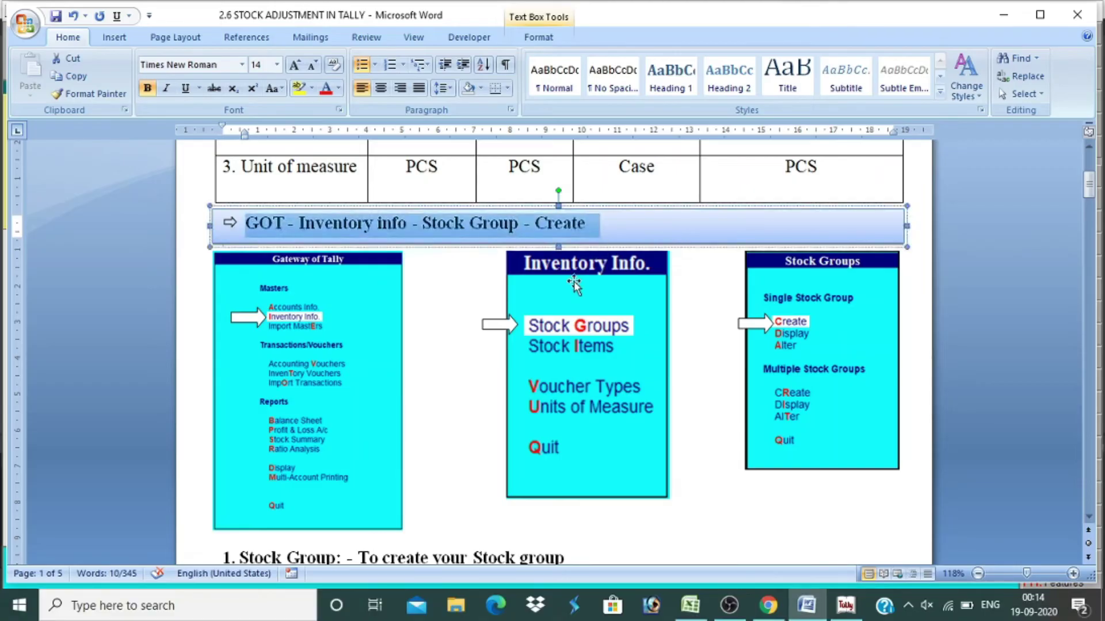
pyautogui.scroll(-5, 572, 283)
pyautogui.hotkey('alt', 'Tab')
pyautogui.write('NOKIA')
pyautogui.press('Return')
pyautogui.press('Return')
pyautogui.press('Return')
pyautogui.write('y')
pyautogui.press('Return')
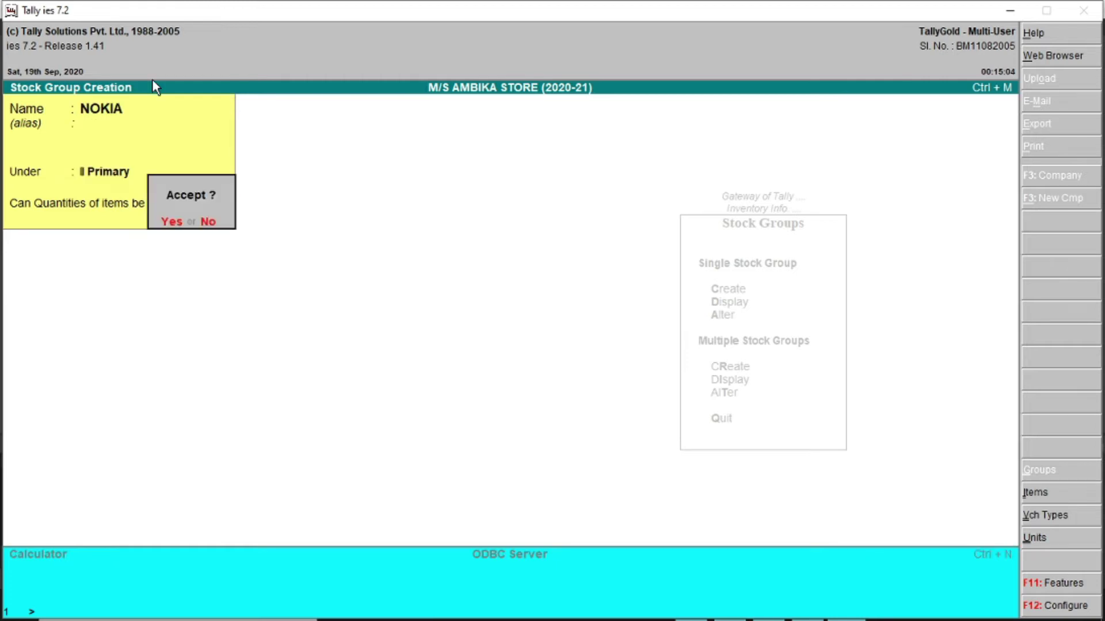
pyautogui.press('y')
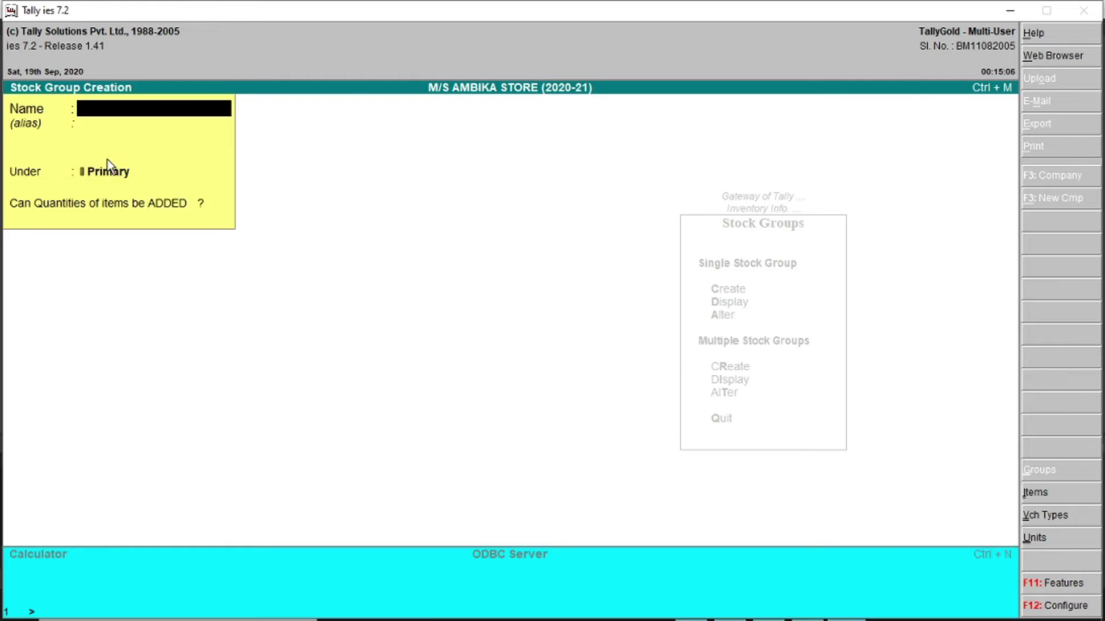
# Step: Create the stock group PATANJALI under Primary with item quantities addable
pyautogui.hotkey('alt', 'Tab')
pyautogui.hotkey('alt', 'Tab')
pyautogui.write('PATANJALI')
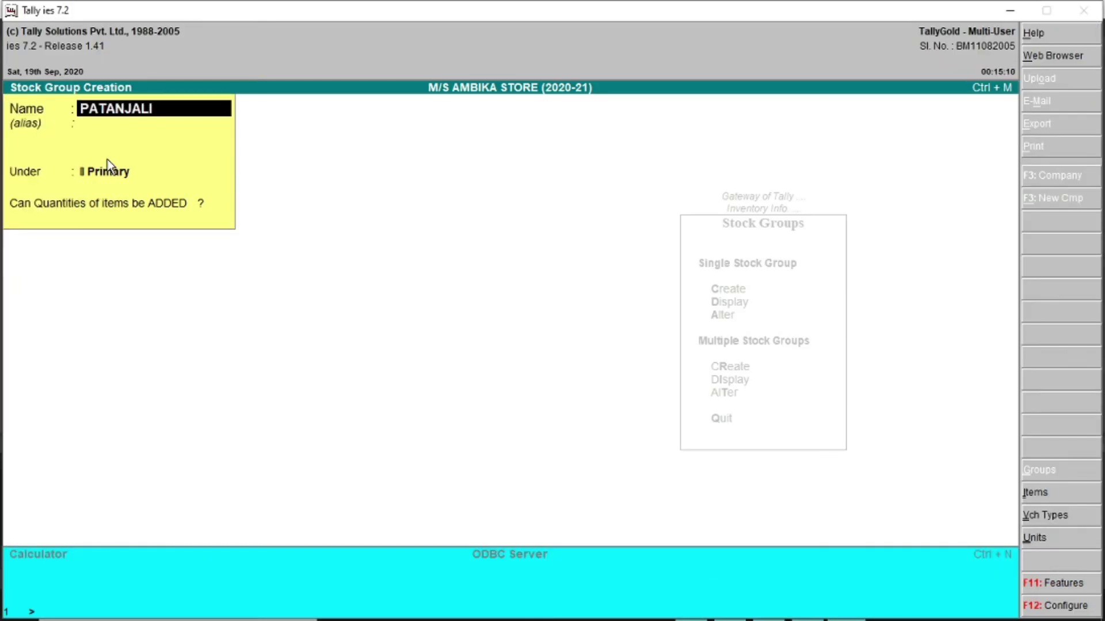
pyautogui.press('Return')
pyautogui.press('Return')
pyautogui.press('y')
pyautogui.press('y')
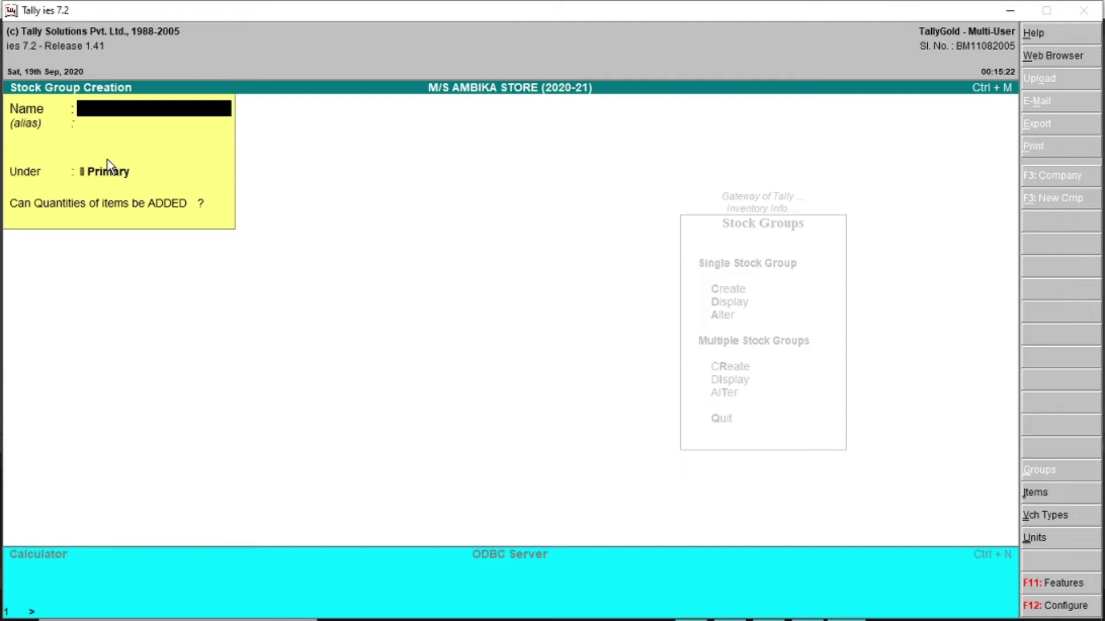
# Step: Switch to the Word notes and review the stock group list and the navigation path for creating stock items
pyautogui.hotkey('alt', 'Tab')
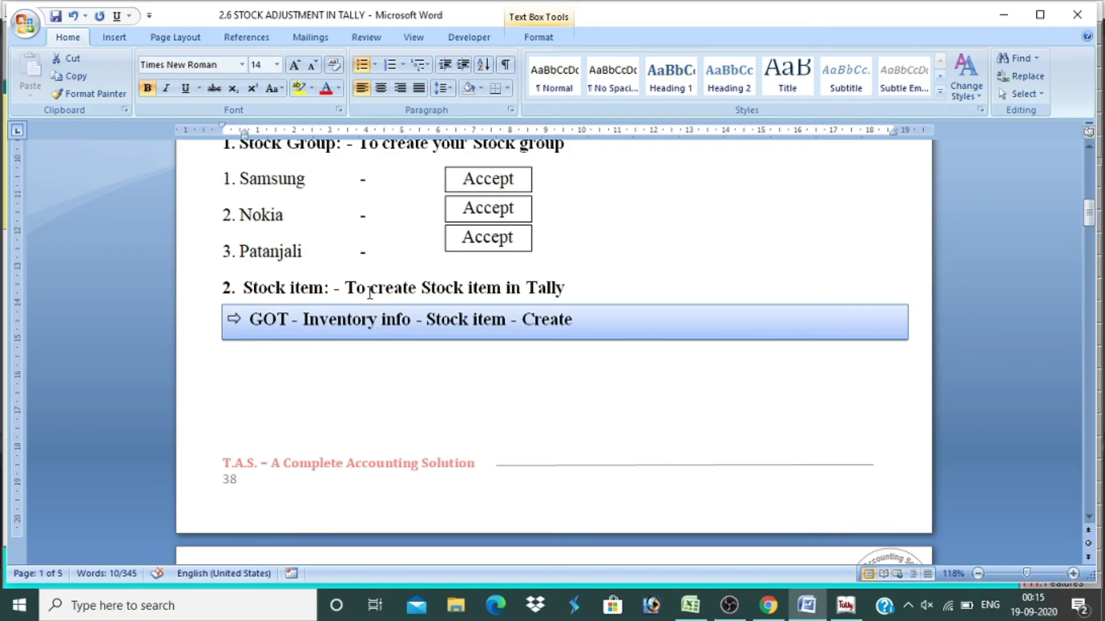
pyautogui.moveTo(543, 244)
pyautogui.mouseDown()
pyautogui.moveTo(262, 177)
pyautogui.moveTo(246, 193)
pyautogui.moveTo(233, 181)
pyautogui.moveTo(357, 247)
pyautogui.moveTo(555, 247)
pyautogui.mouseUp()
pyautogui.click(224, 180)
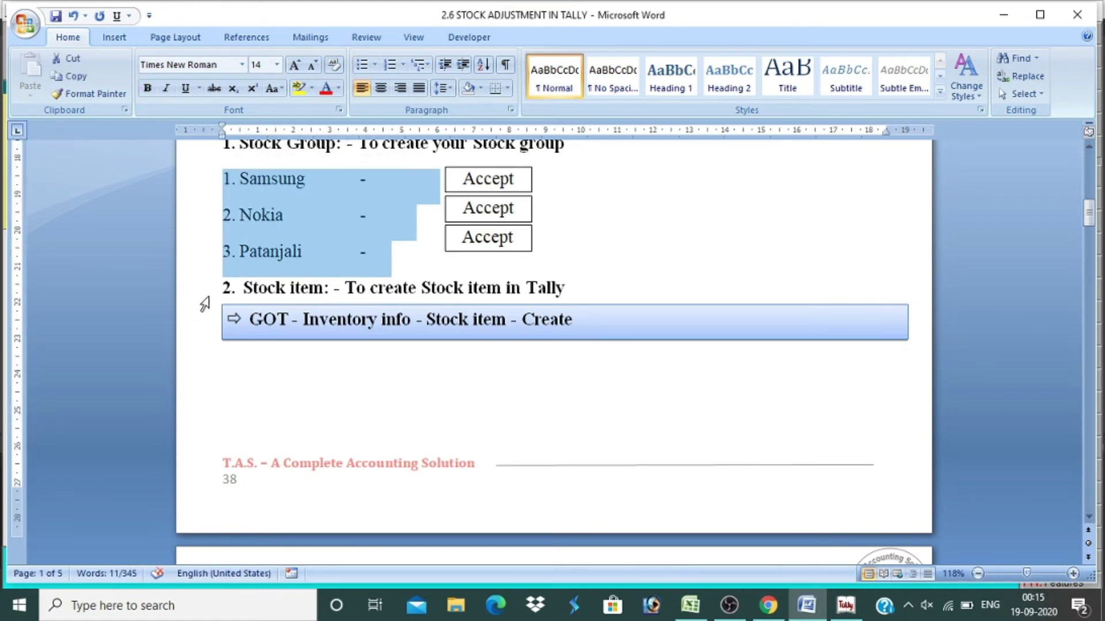
pyautogui.moveTo(594, 287); pyautogui.dragTo(345, 288)
pyautogui.click(574, 323)
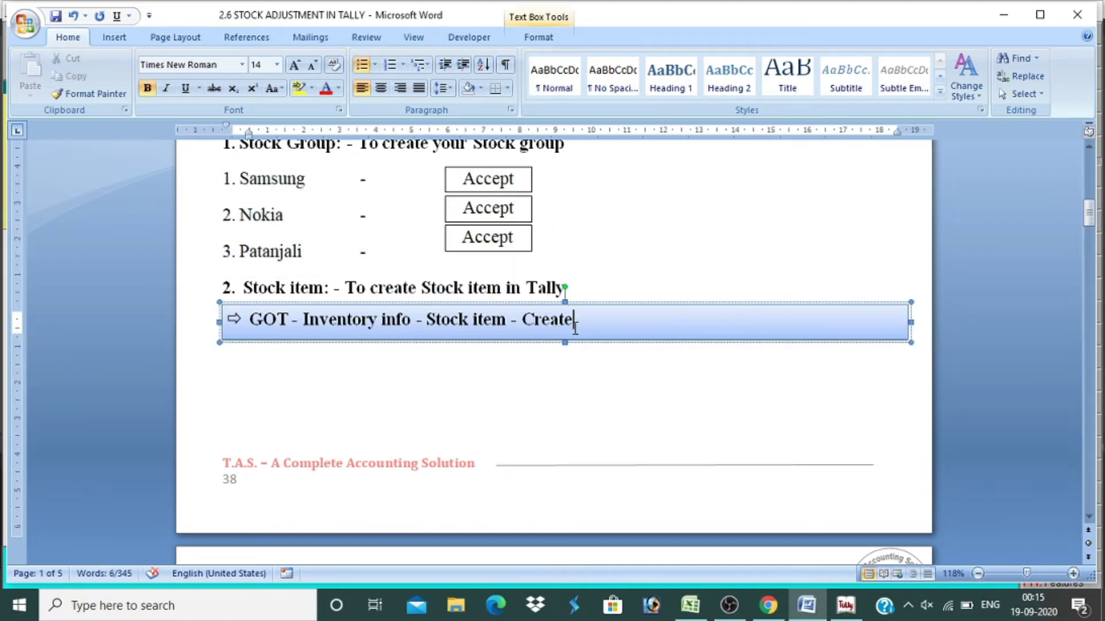
pyautogui.moveTo(262, 318); pyautogui.dragTo(586, 320)
pyautogui.scroll(-6, 564, 374)
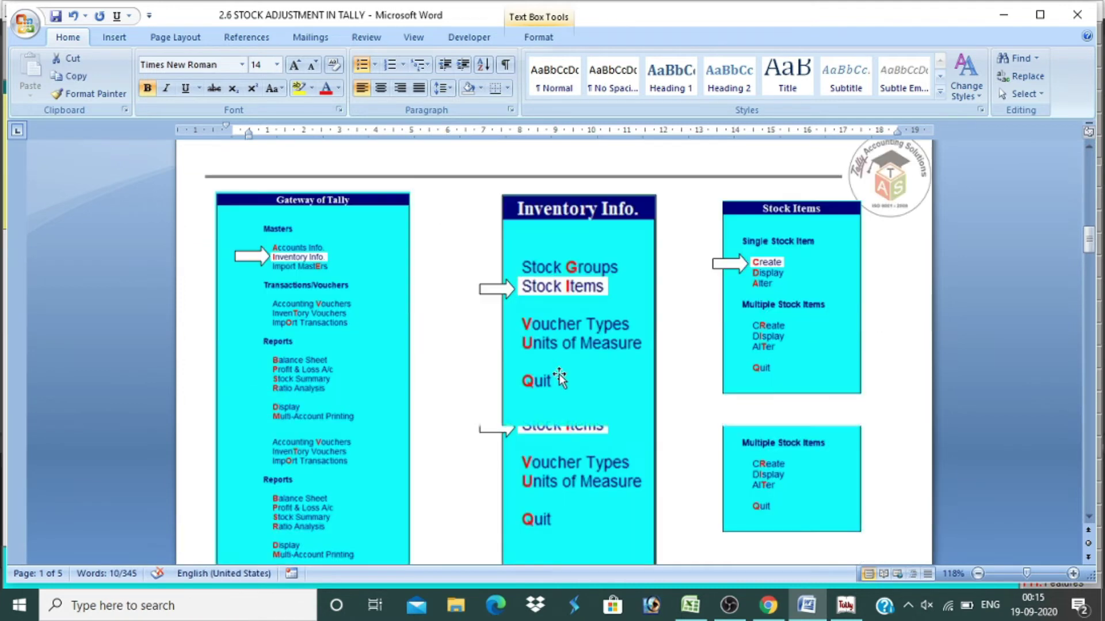
# Step: Return to Tally, leave stock group creation and open the creation form for a single stock item
pyautogui.hotkey('alt', 'Tab')
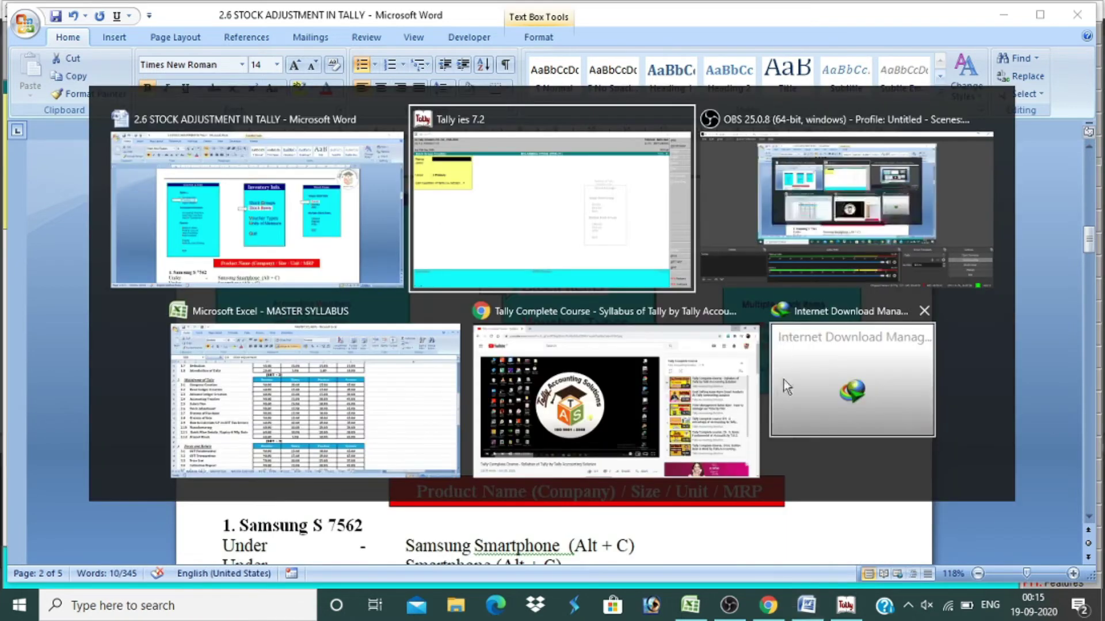
pyautogui.click(640, 277)
pyautogui.press('Escape')
pyautogui.press('y')
pyautogui.press('Escape')
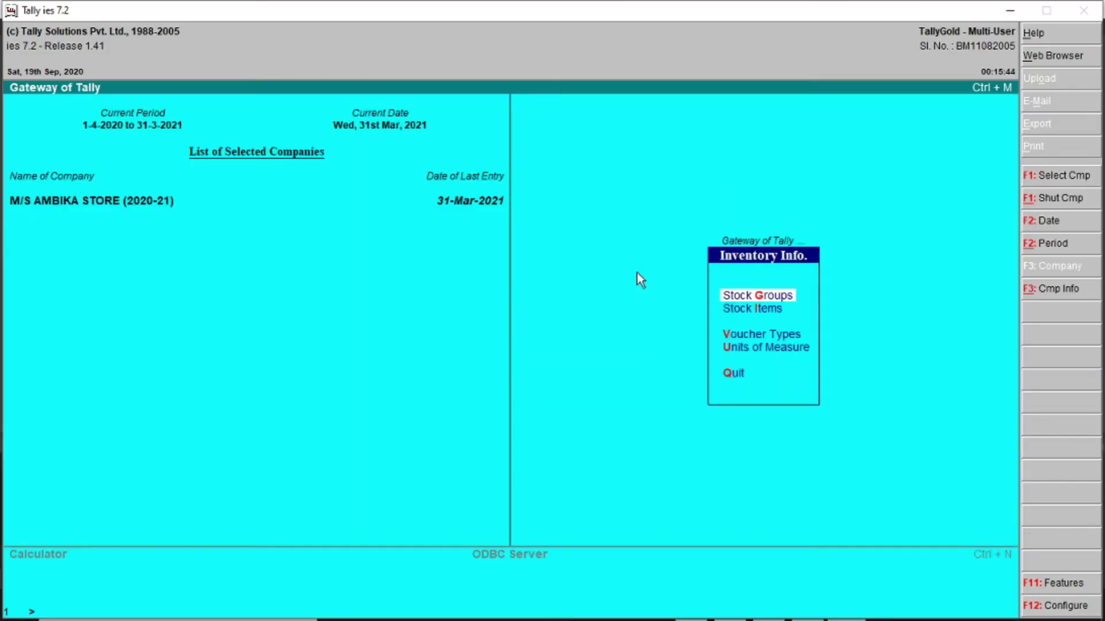
pyautogui.press('Escape')
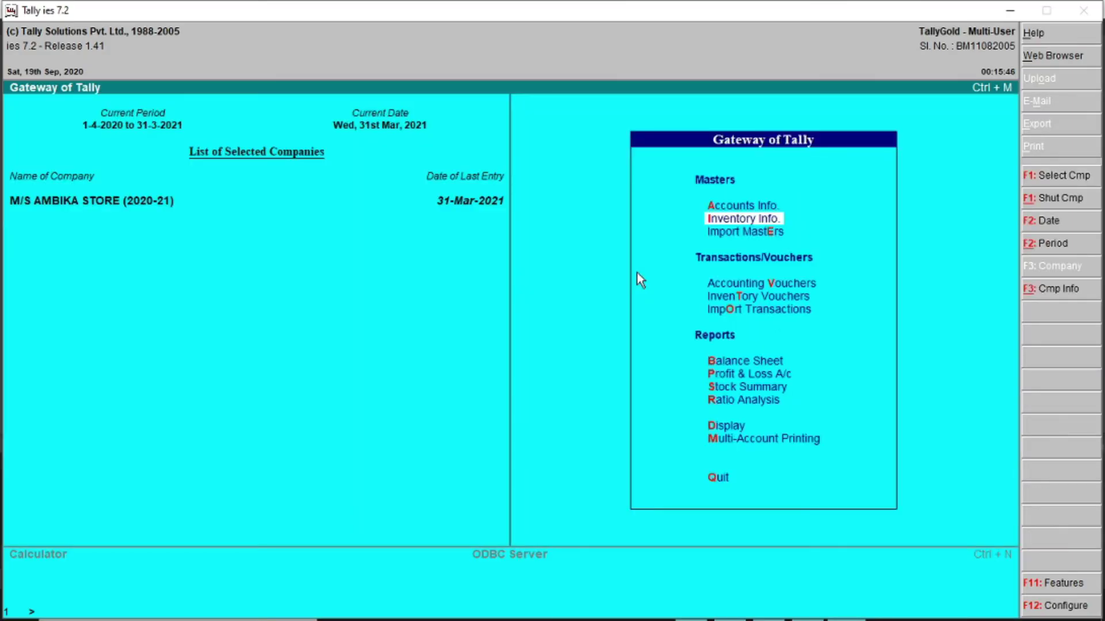
pyautogui.press('Return')
pyautogui.press('Down')
pyautogui.press('Return')
pyautogui.press('Return')
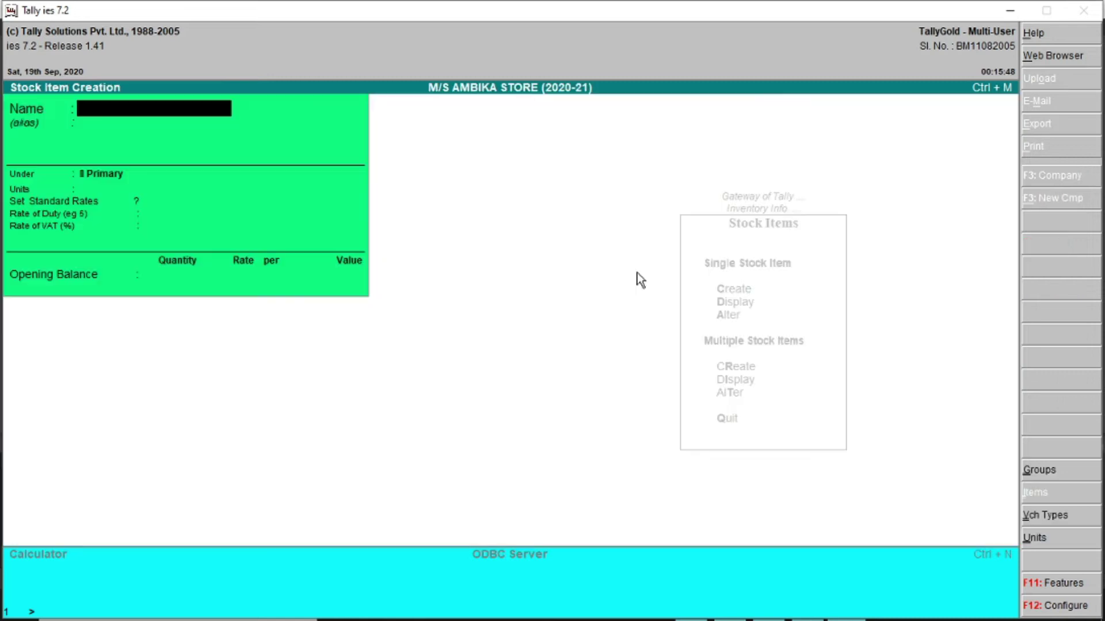
# Step: Switch to the Word notes and examine the stock item naming pattern: product name (company), size, unit and MRP
pyautogui.hotkey('alt', 'Tab')
pyautogui.click(637, 275)
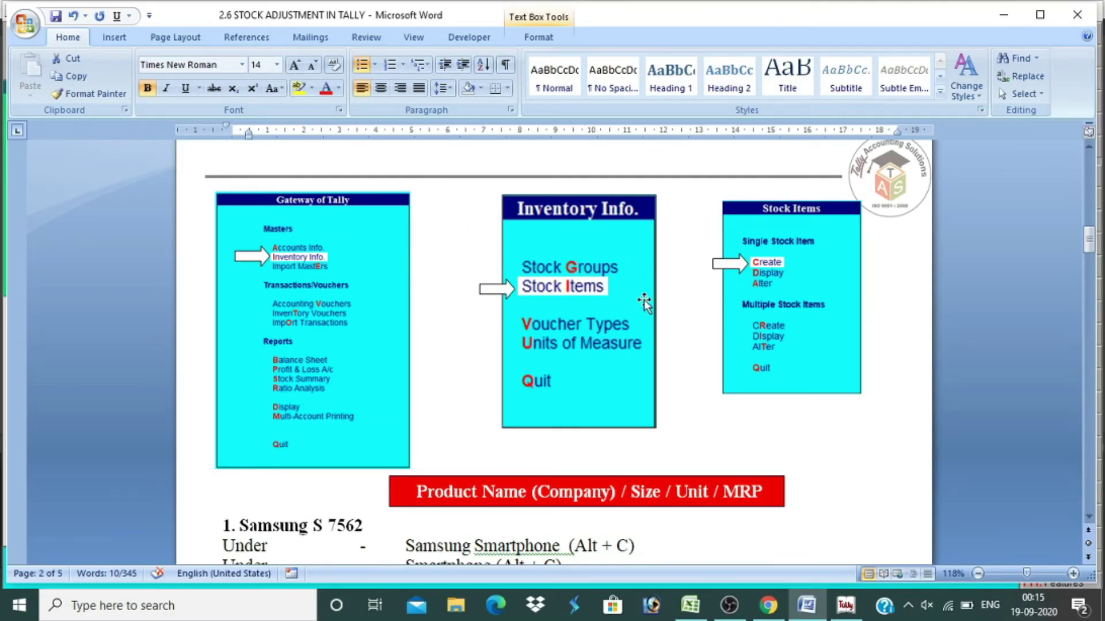
pyautogui.scroll(-3, 644, 300)
pyautogui.moveTo(419, 355); pyautogui.dragTo(527, 360)
pyautogui.moveTo(611, 358); pyautogui.dragTo(561, 357)
pyautogui.moveTo(662, 358)
pyautogui.mouseDown()
pyautogui.moveTo(633, 357)
pyautogui.moveTo(654, 359)
pyautogui.mouseUp()
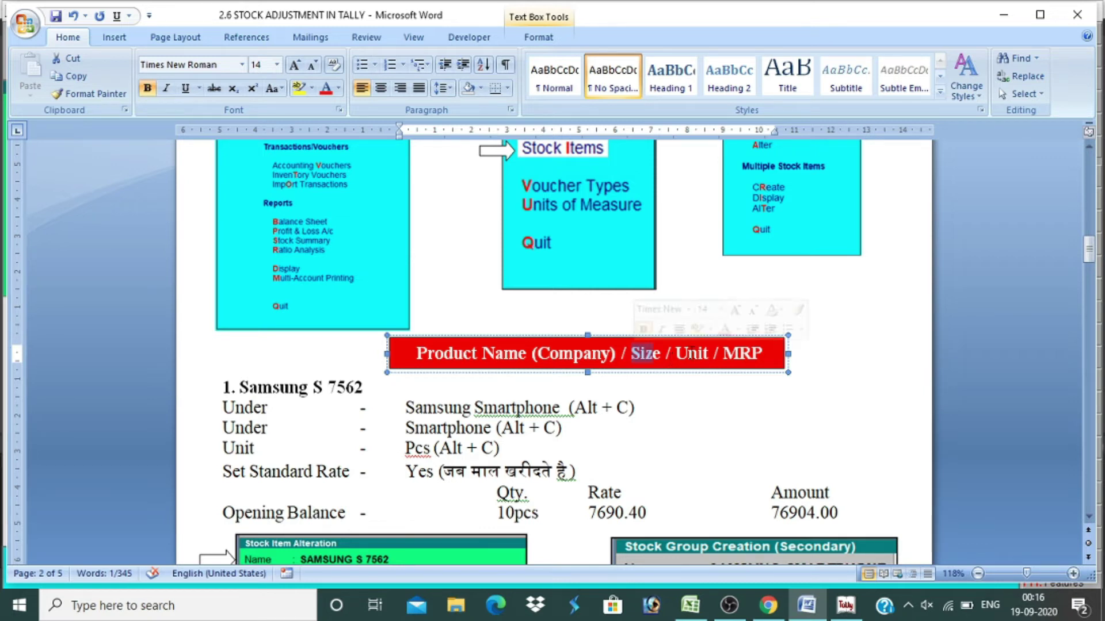
pyautogui.moveTo(709, 355); pyautogui.dragTo(677, 352)
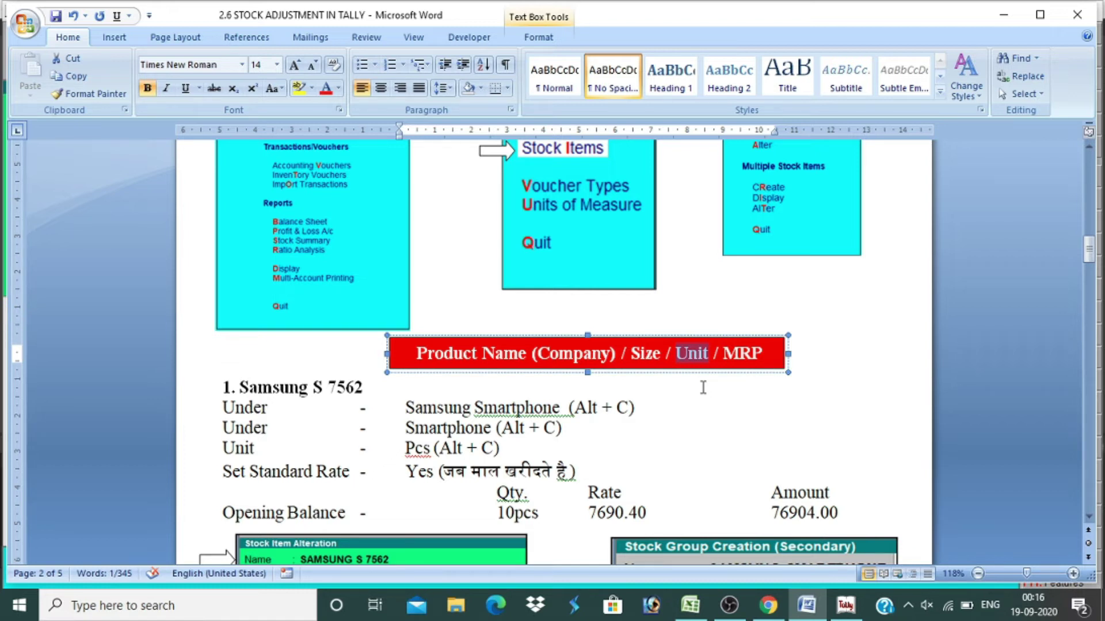
pyautogui.moveTo(763, 353); pyautogui.dragTo(739, 353)
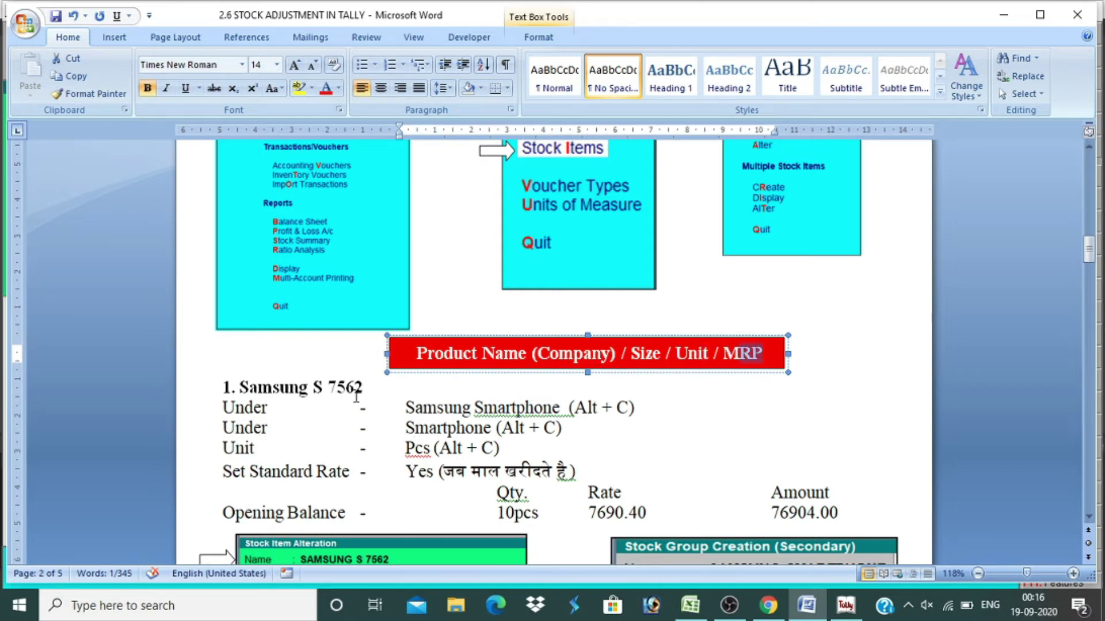
# Step: Return to Tally and name the new stock item SAMSUNG M30 [4/64]
pyautogui.hotkey('alt', 'Tab')
pyautogui.write('SAMSUN')
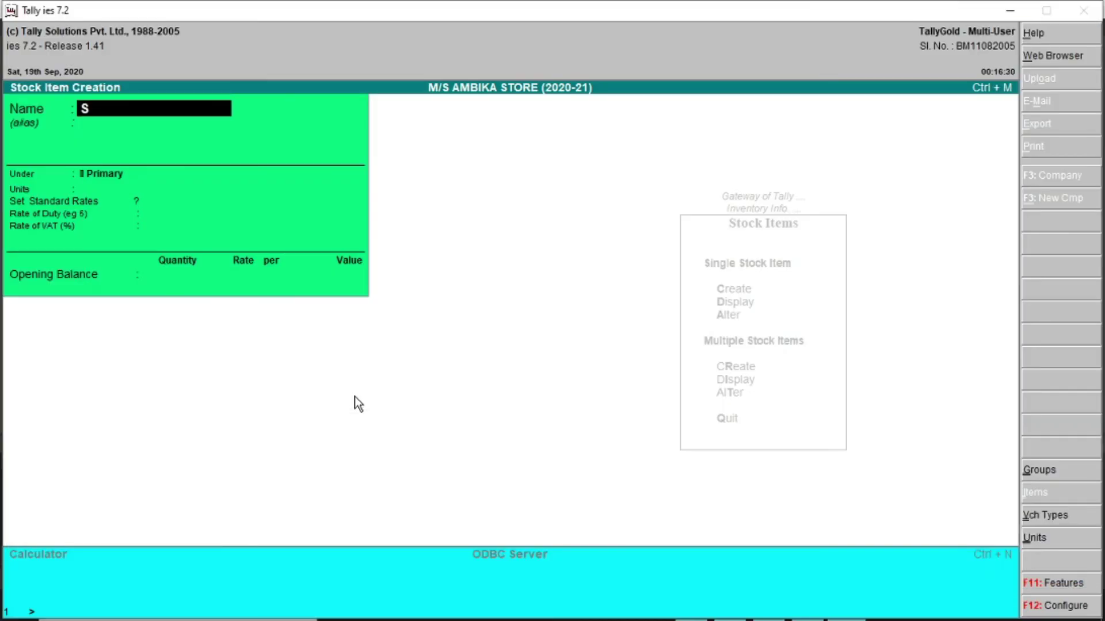
pyautogui.press('BackSpace')
pyautogui.press('BackSpace')
pyautogui.press('BackSpace')
pyautogui.press('BackSpace')
pyautogui.press('BackSpace')
pyautogui.press('BackSpace')
pyautogui.write('SAMSUNG F')
pyautogui.press('BackSpace')
pyautogui.write('M30')
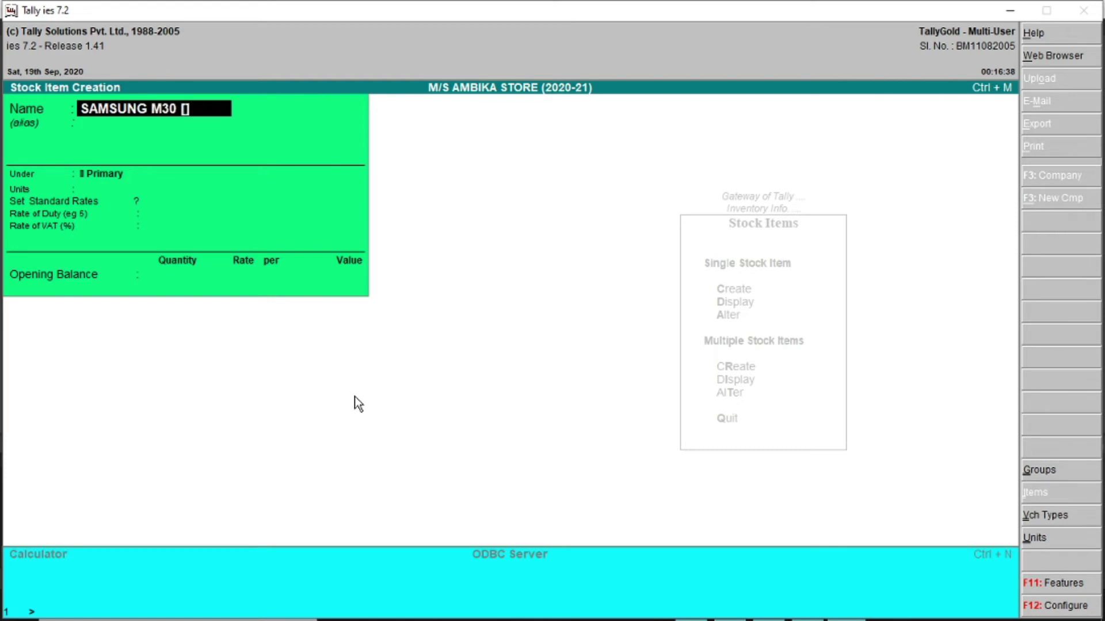
pyautogui.write(' [4/64]')
pyautogui.press('Return')
# Step: Check the item's group in the Word notes and try to create a secondary stock group SAMSUNG SMARTPHONE from Tally's Under field
pyautogui.hotkey('alt', 'Tab')
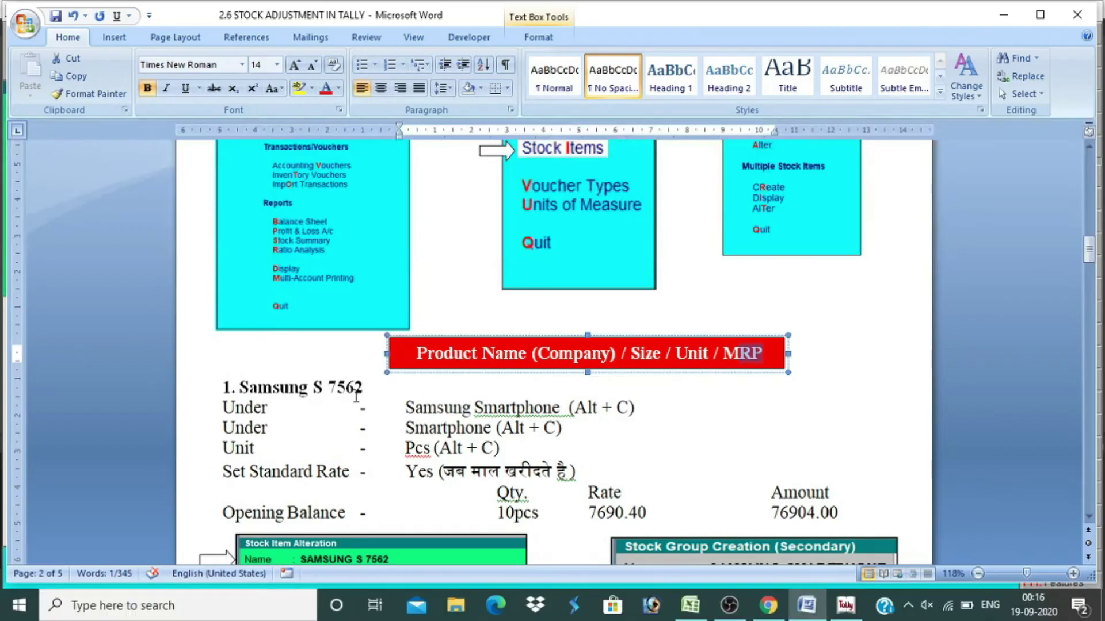
pyautogui.click(417, 405)
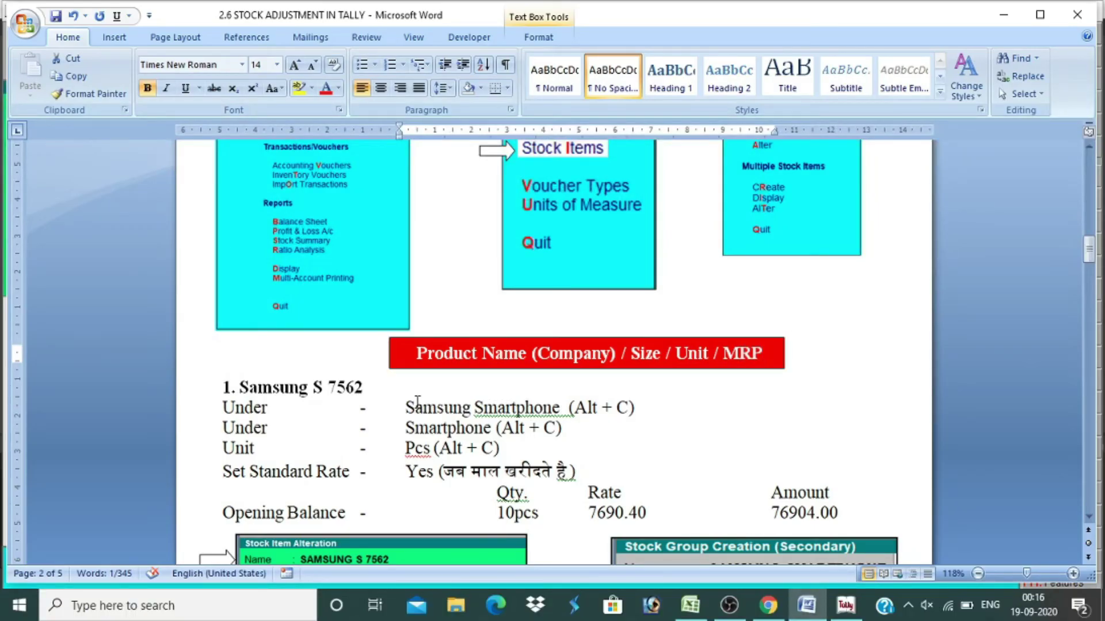
pyautogui.moveTo(418, 405); pyautogui.dragTo(569, 408)
pyautogui.hotkey('alt', 'Tab')
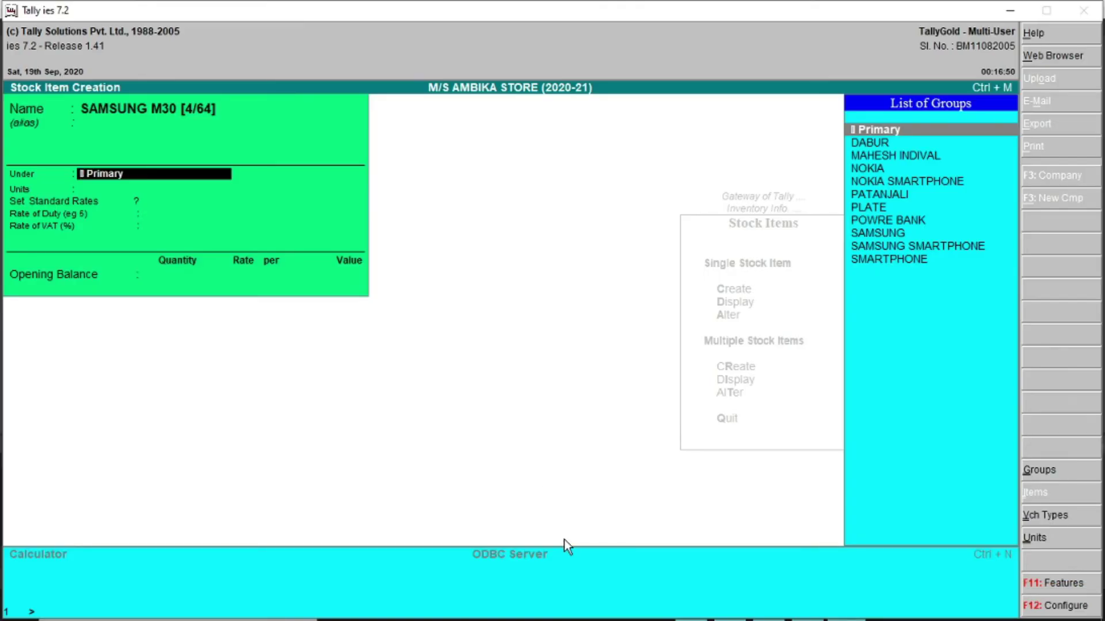
pyautogui.write('SA')
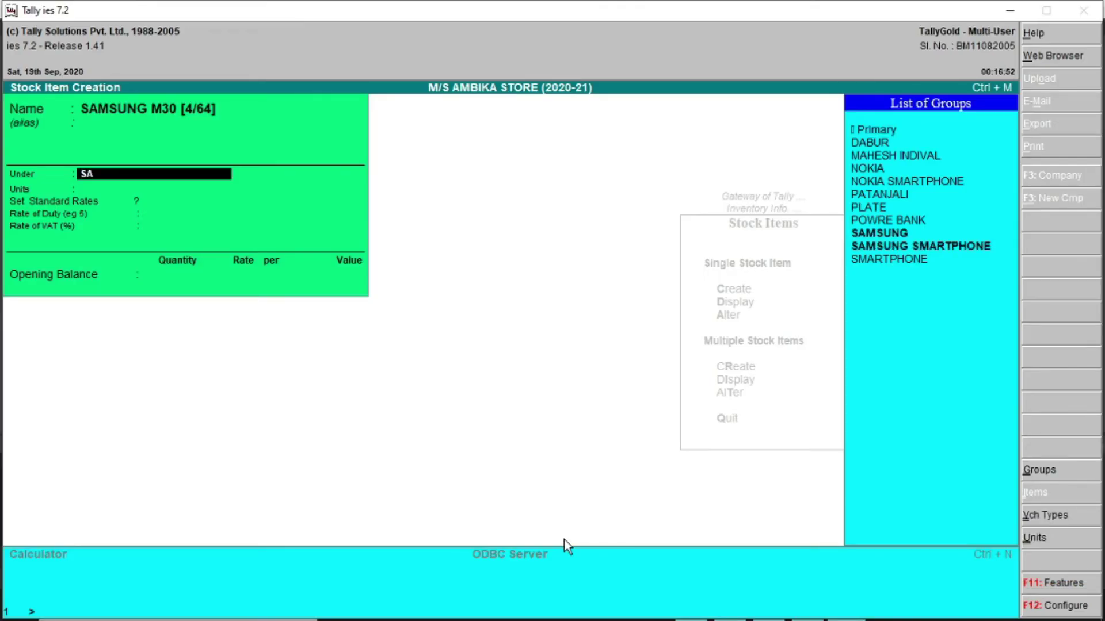
pyautogui.press('Down')
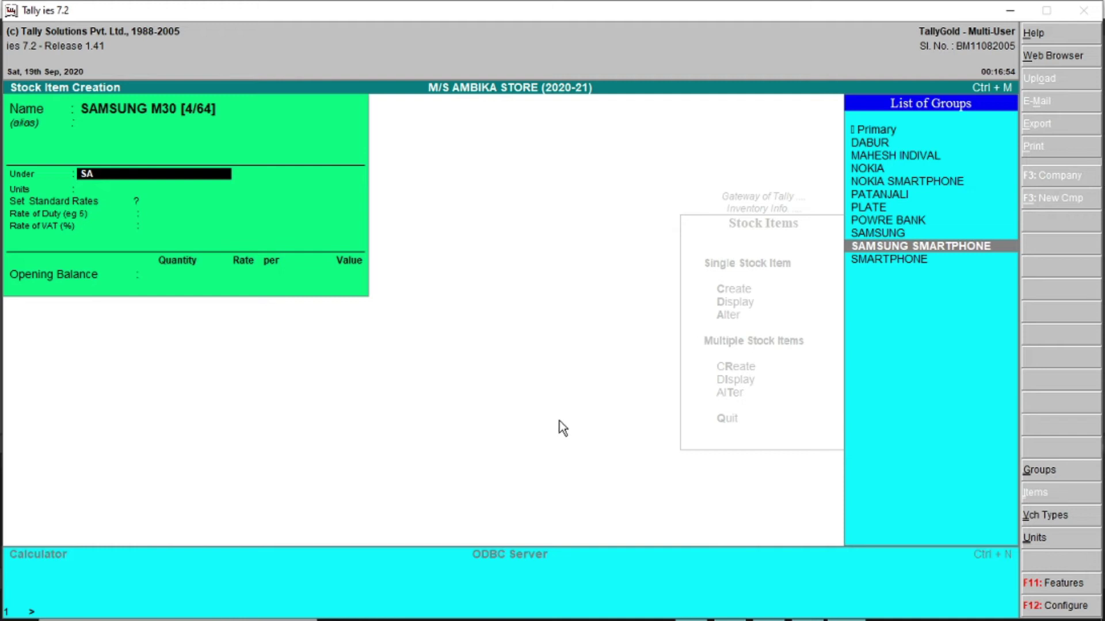
pyautogui.hotkey('alt', 'c')
pyautogui.write('SAMSUNG SMARTPHONE')
pyautogui.press('Return')
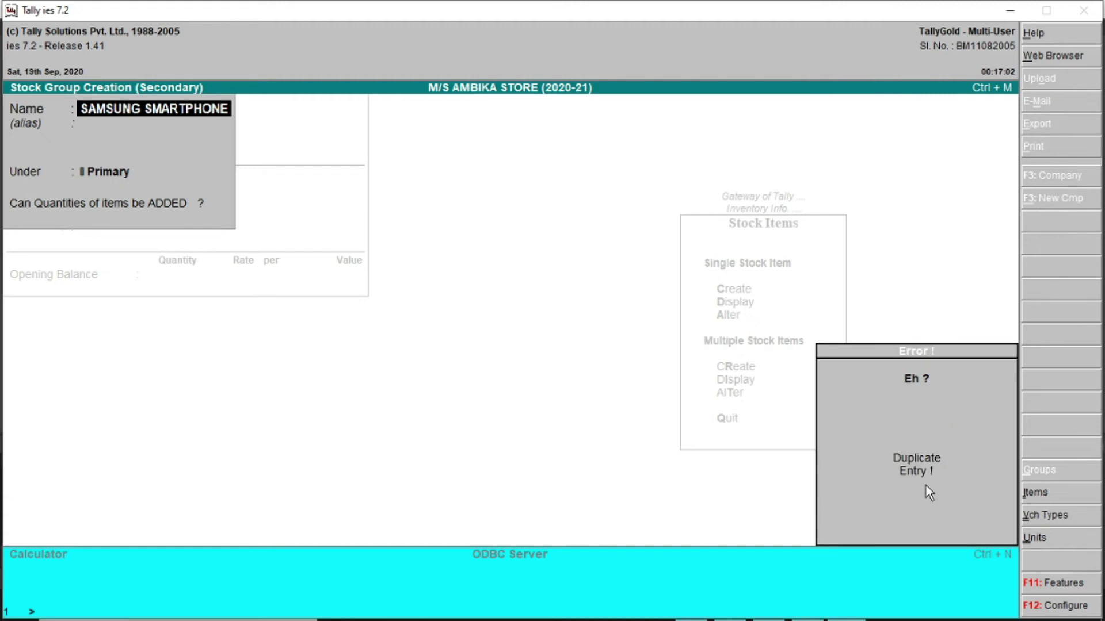
pyautogui.press('Escape')
pyautogui.press('Escape')
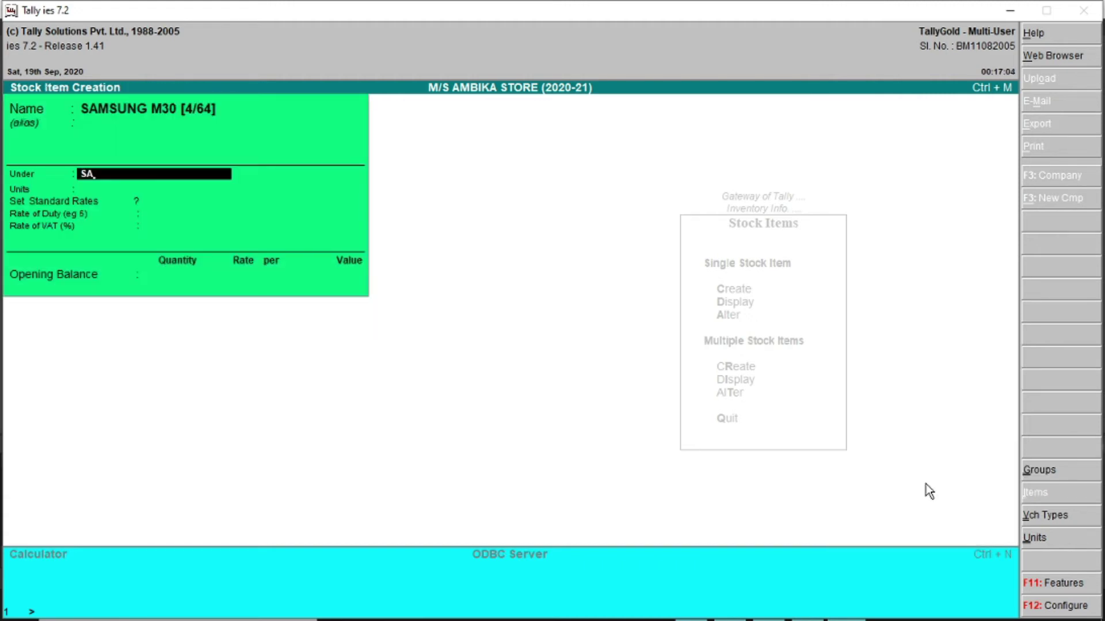
# Step: Clear the partial entry for the item's parent group and place the item under SAMSUNG SMARTPHONE
pyautogui.press('BackSpace')
pyautogui.press('BackSpace')
pyautogui.write('SAMSU')
pyautogui.press('BackSpace')
pyautogui.press('BackSpace')
pyautogui.press('BackSpace')
pyautogui.press('BackSpace')
pyautogui.press('BackSpace')
pyautogui.press('BackSpace')
pyautogui.press('Return')
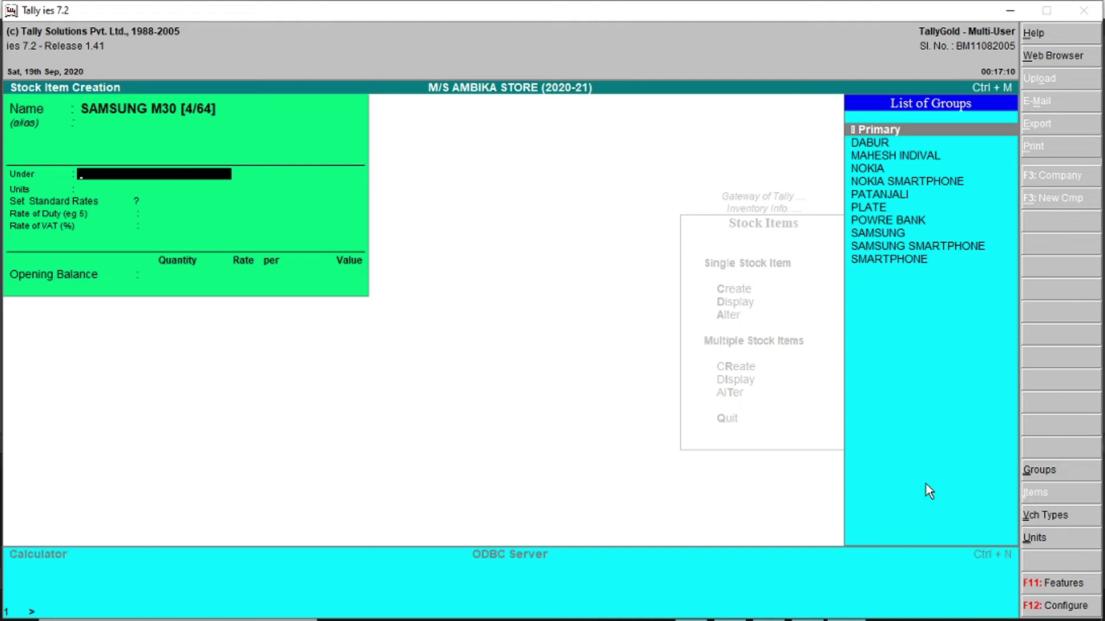
pyautogui.press('Down')
pyautogui.press('Down')
pyautogui.press('Down')
pyautogui.press('Down')
pyautogui.press('Down')
pyautogui.press('Down')
pyautogui.press('Down')
pyautogui.press('Down')
pyautogui.press('Down')
pyautogui.press('Return')
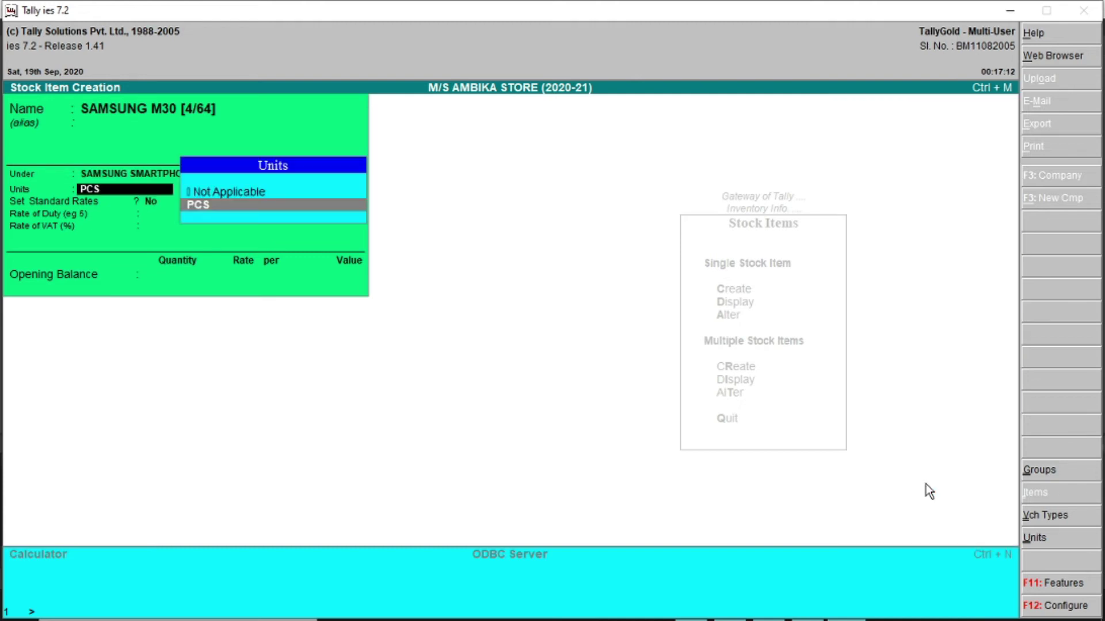
# Step: Return to the item's parent group, open SAMSUNG SMARTPHONE for alteration and check which group it sits under
pyautogui.press('BackSpace')
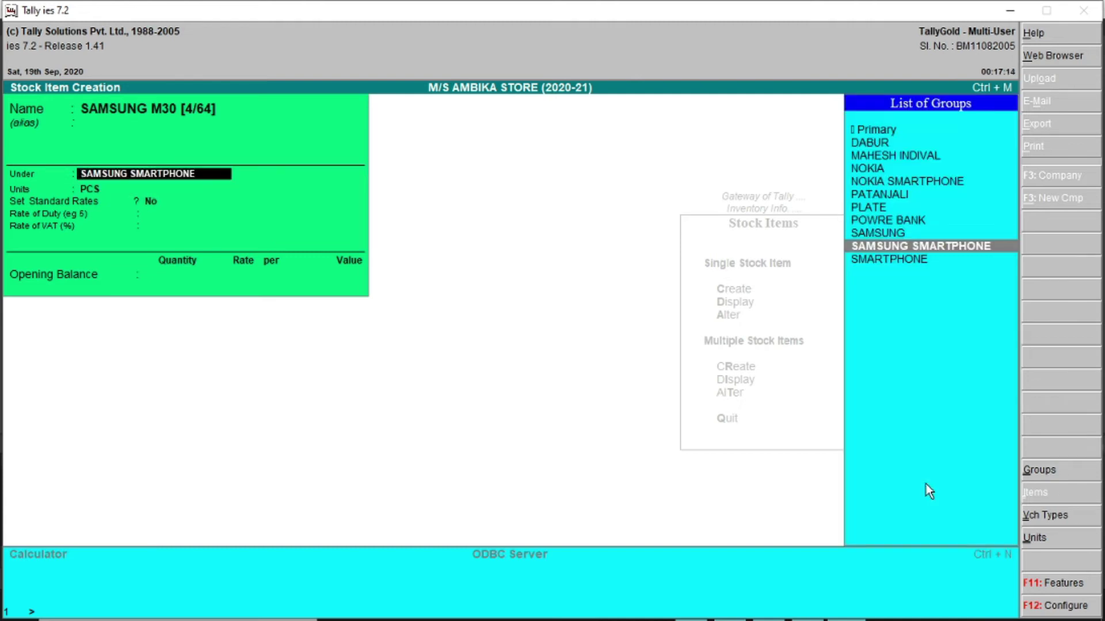
pyautogui.hotkey('ctrl', 'Return')
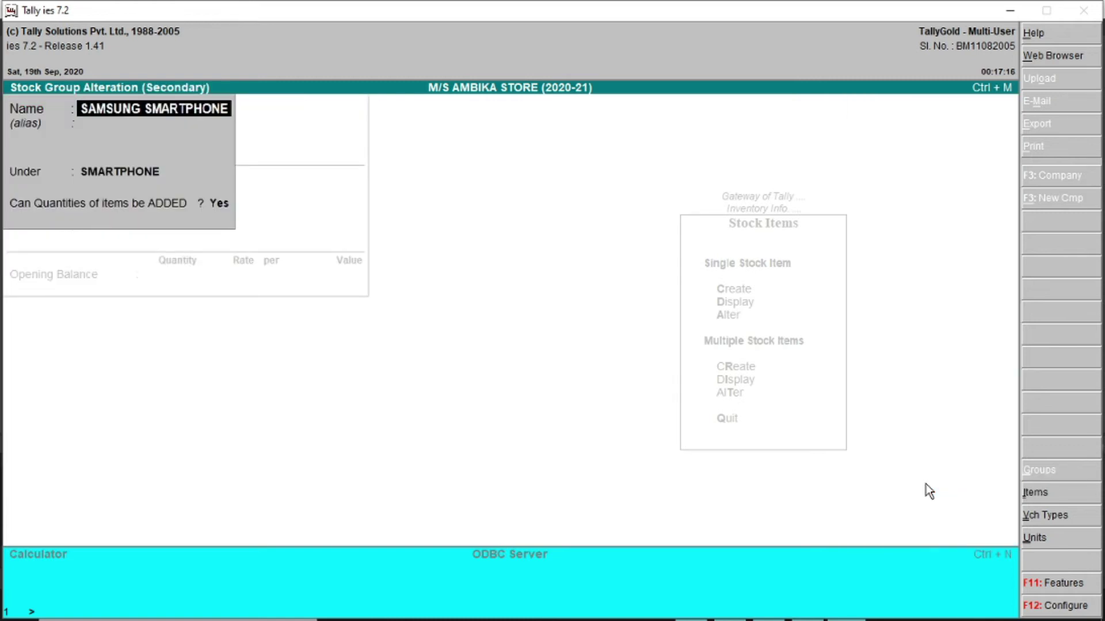
pyautogui.press('Return')
pyautogui.press('Return')
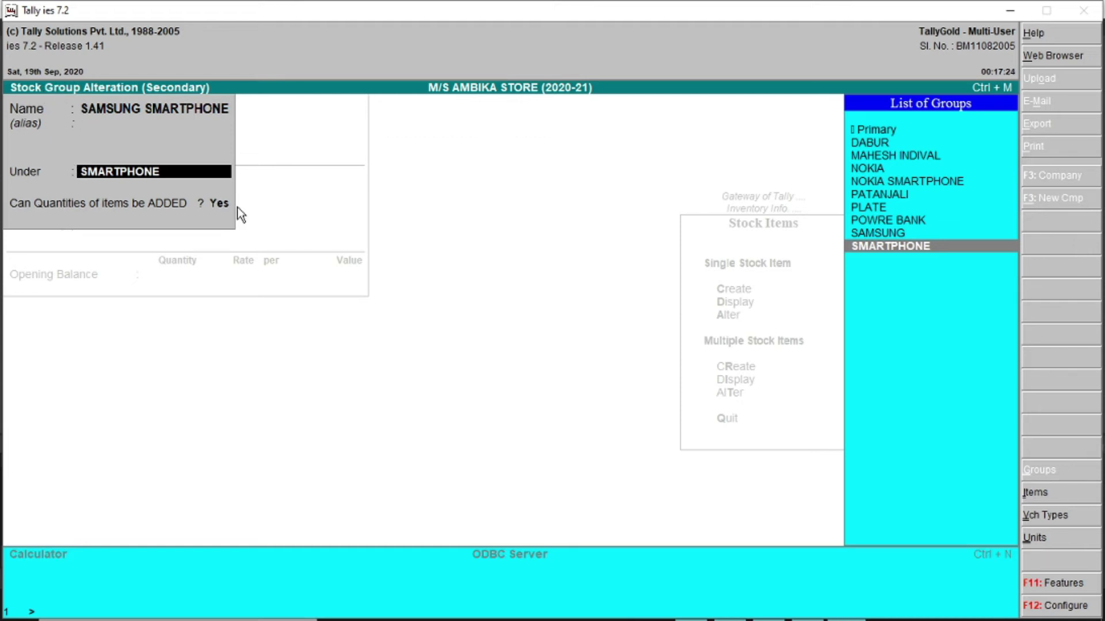
# Step: Open the SMARTPHONE parent group, check its own parent, and accept the groups unchanged to return to the item
pyautogui.hotkey('ctrl', 'Return')
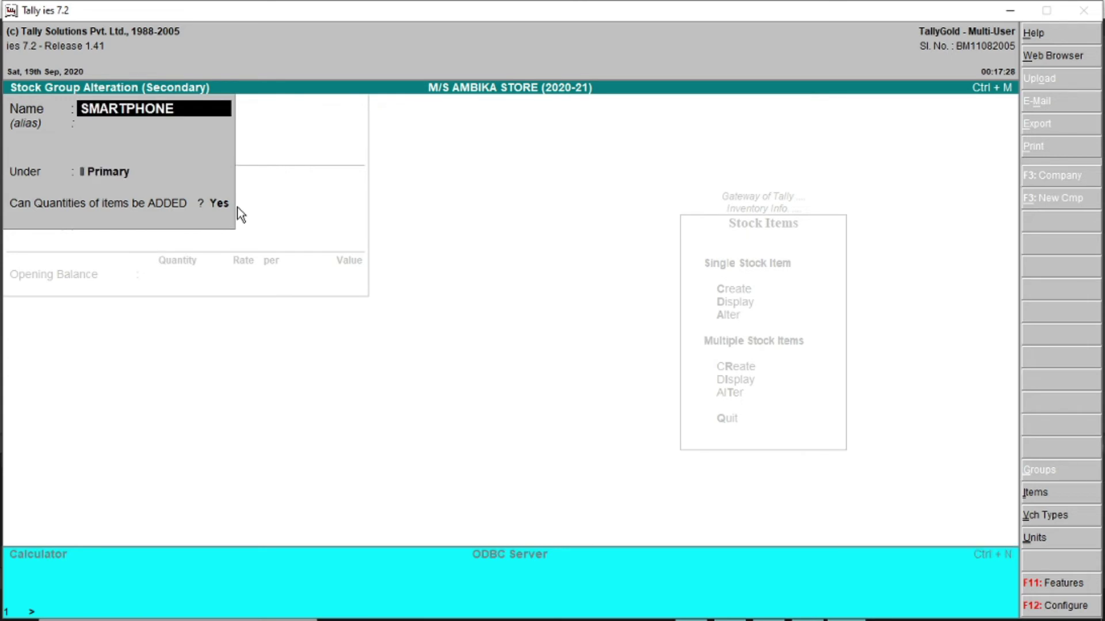
pyautogui.press('Return')
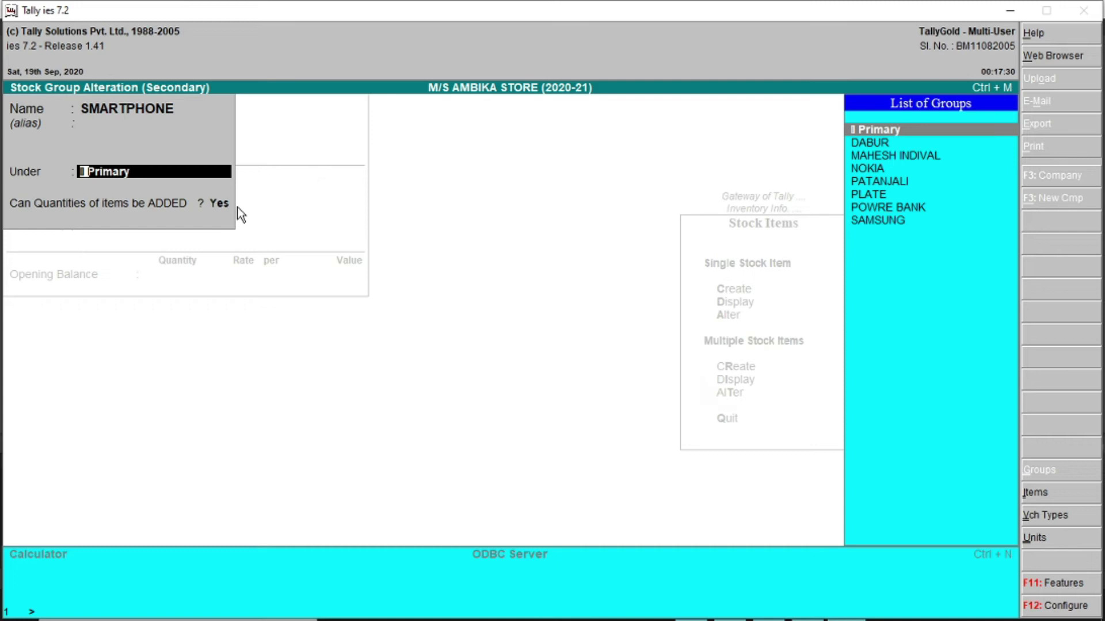
pyautogui.press('Return')
pyautogui.press('Return')
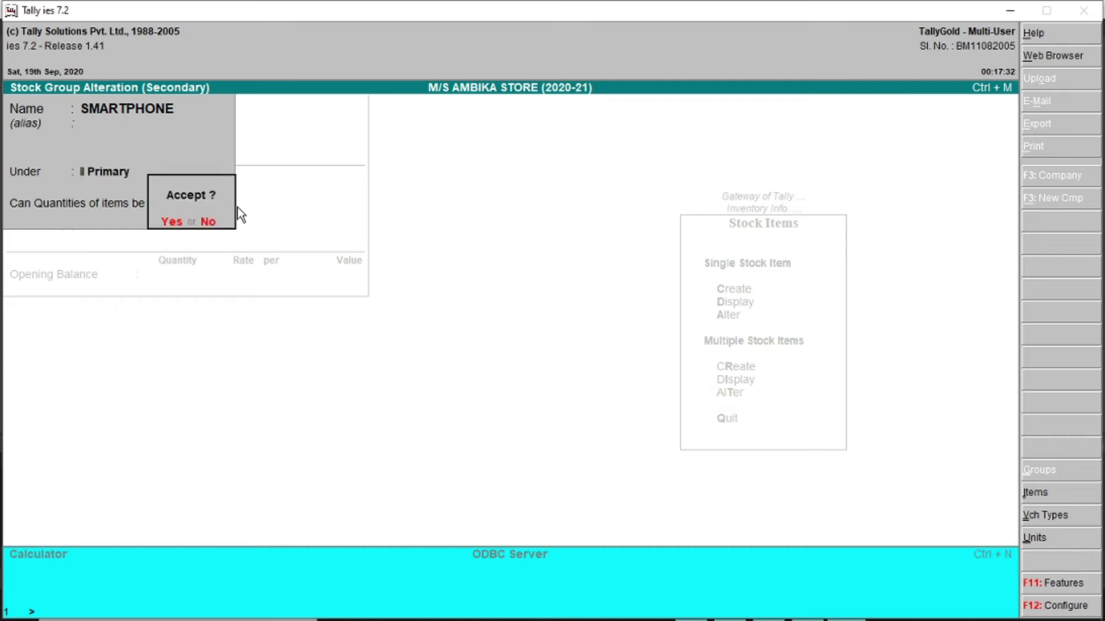
pyautogui.press('Return')
pyautogui.press('Return')
pyautogui.press('Return')
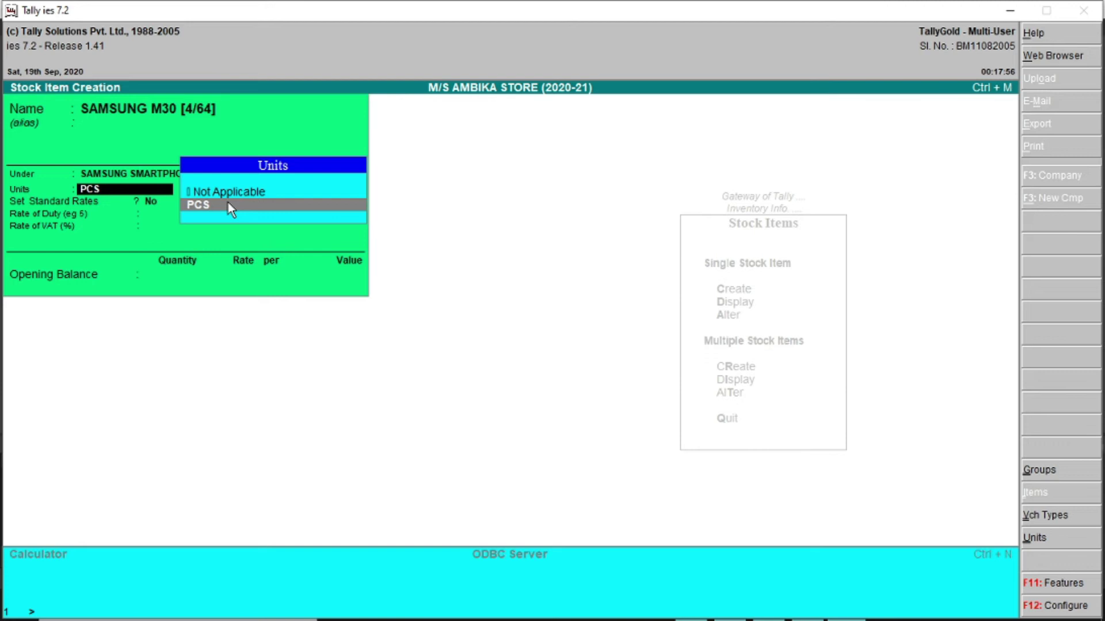
# Step: Set the item's unit to PCS and try Set Standard Rates with both Yes and No
pyautogui.press('Return')
pyautogui.press('y')
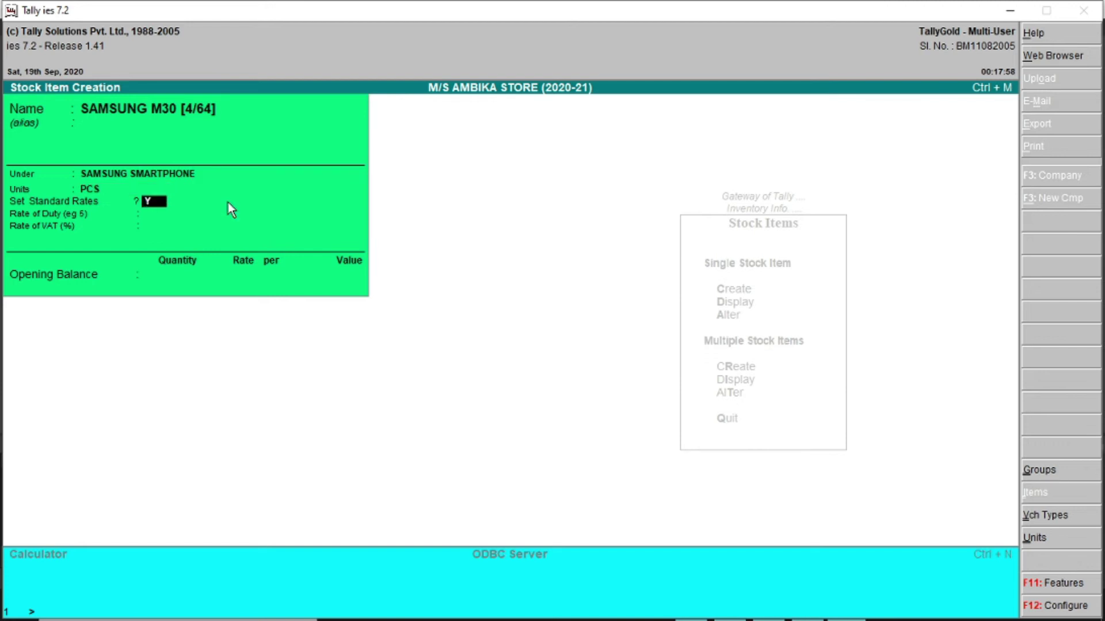
pyautogui.press('Return')
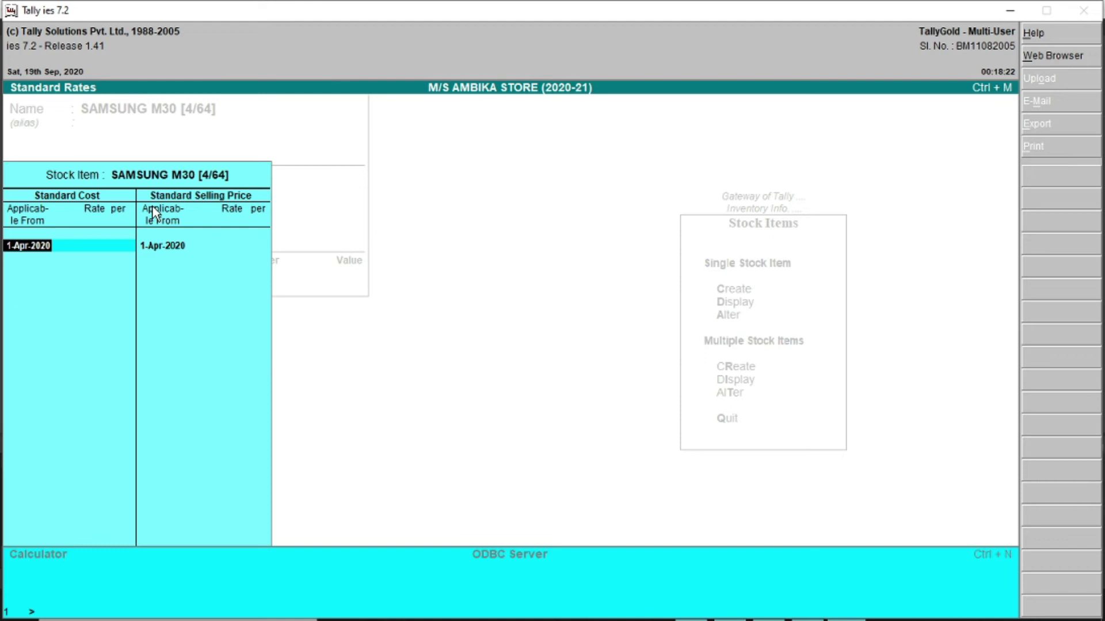
pyautogui.press('Escape')
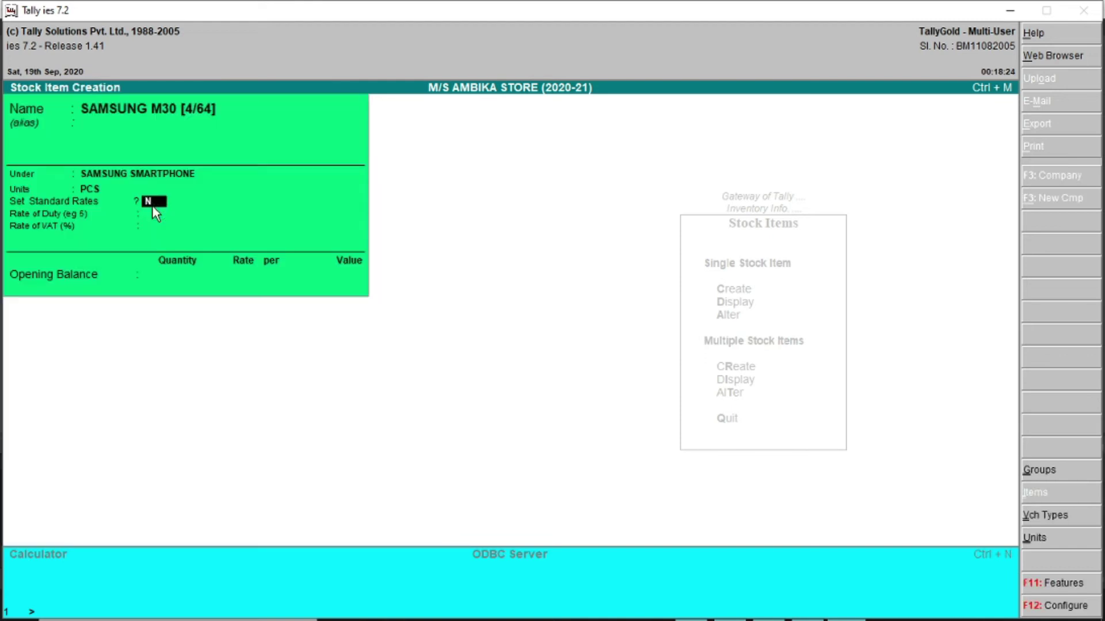
pyautogui.write('N')
pyautogui.press('Return')
pyautogui.press('BackSpace')
# Step: Enable standard rates and set the standard cost per PCS to the calculated value of 15990/1.18, applicable from 17-Sep-2020
pyautogui.press('y')
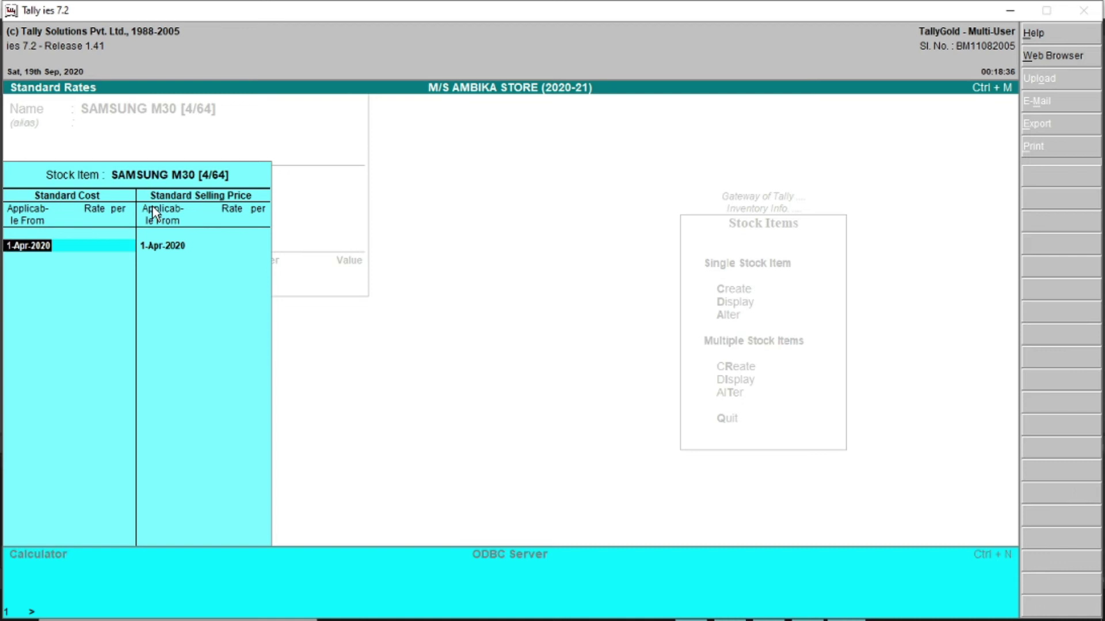
pyautogui.write('1')
pyautogui.write('7-9-2020')
pyautogui.press('Return')
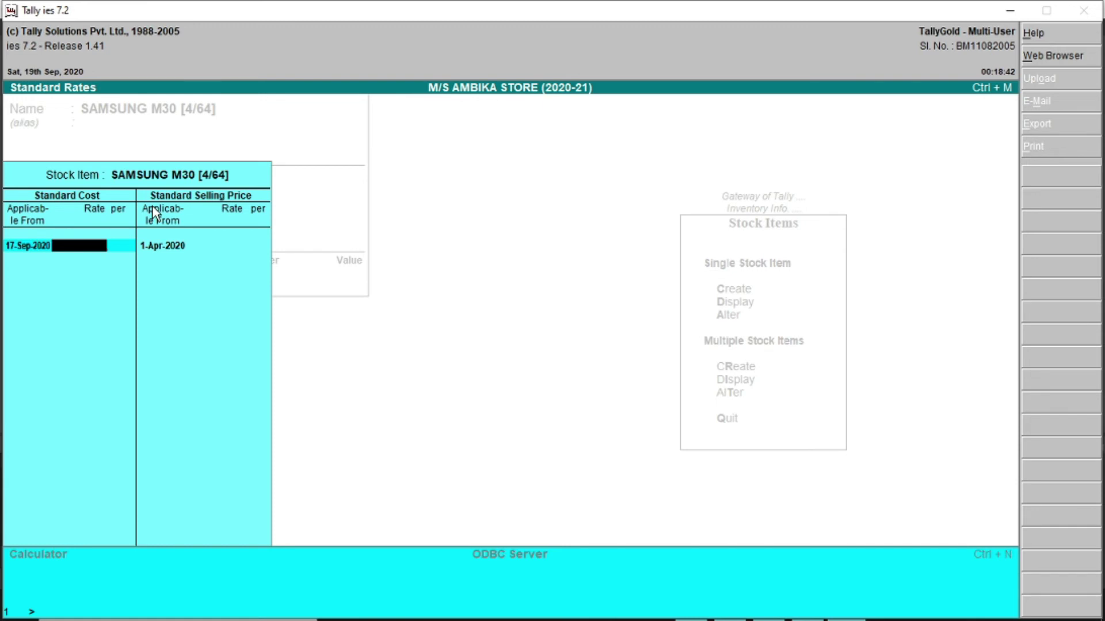
pyautogui.hotkey('alt', 'c')
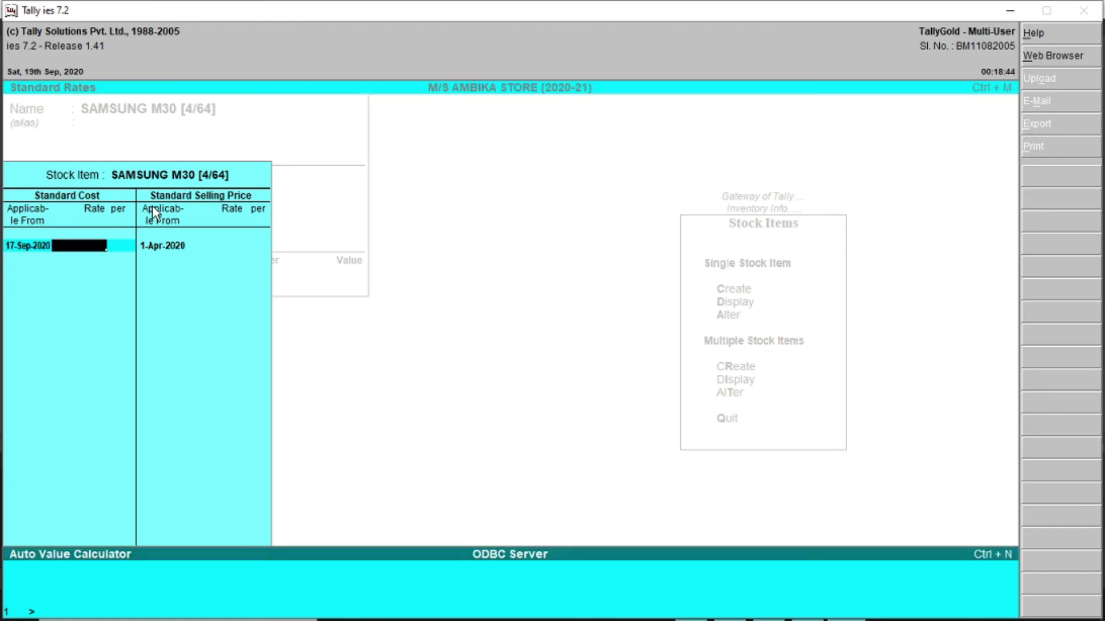
pyautogui.write('15990')
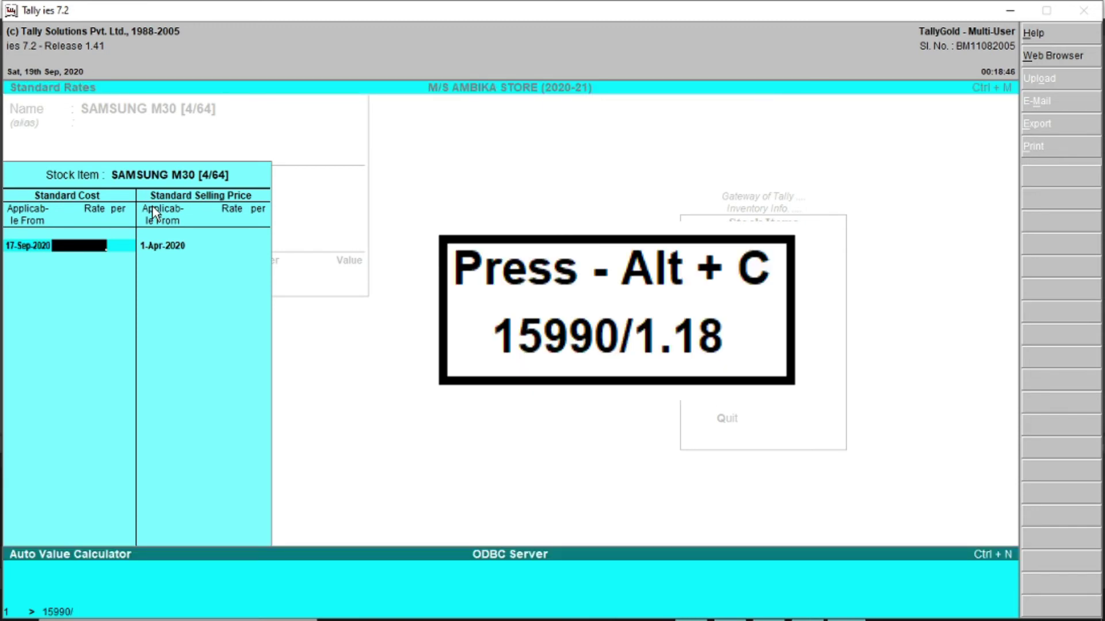
pyautogui.write('/1.18')
pyautogui.press('Return')
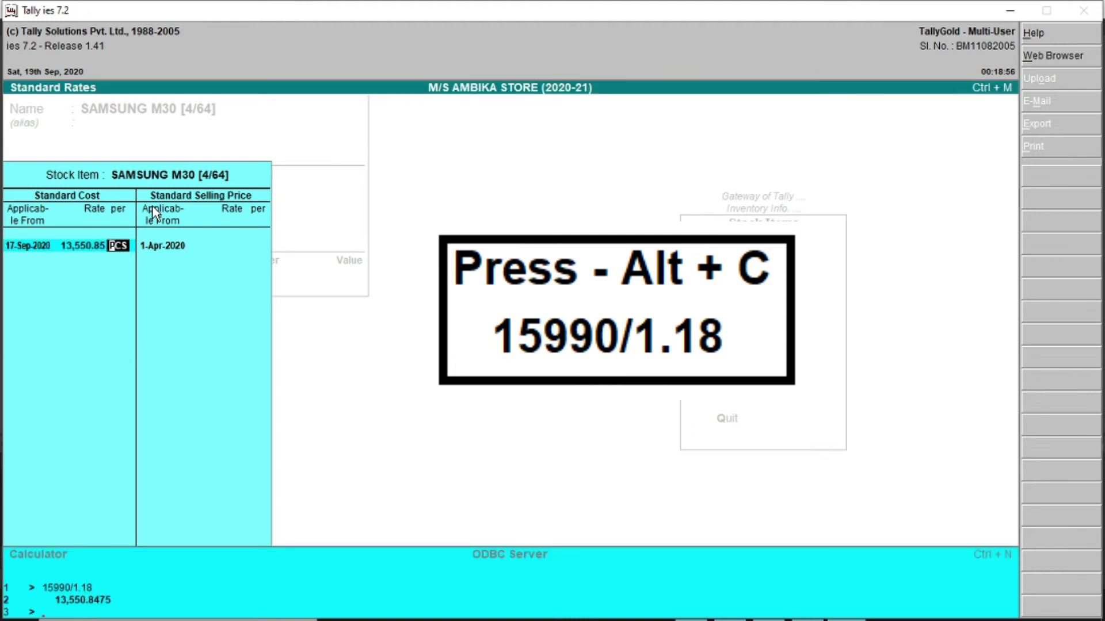
pyautogui.press('Return')
# Step: Set the standard selling price per PCS to the calculated value of 16990/1.18, applicable from 17-Sep-2020
pyautogui.write('17-9')
pyautogui.press('Return')
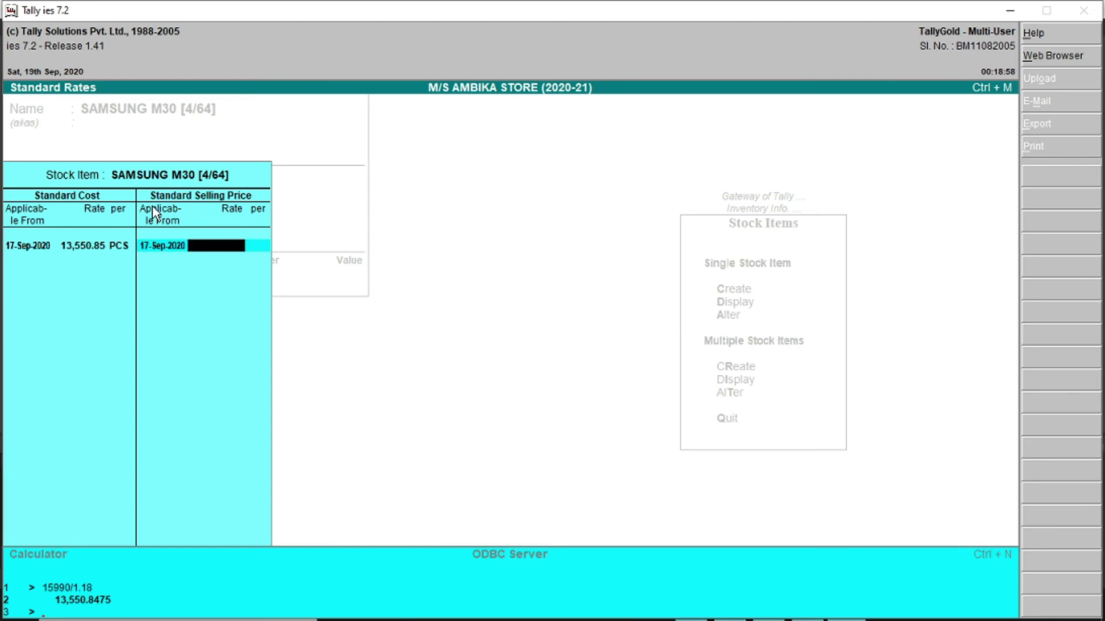
pyautogui.hotkey('alt', 'c')
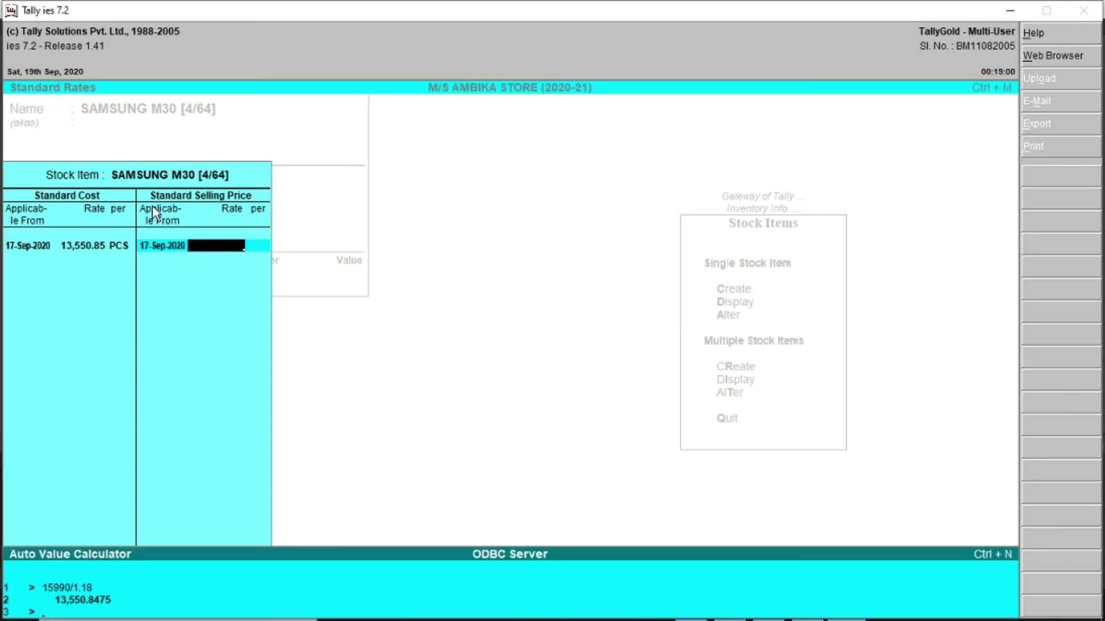
pyautogui.write('169908')
pyautogui.press('BackSpace')
pyautogui.press('BackSpace')
pyautogui.press('BackSpace')
pyautogui.press('BackSpace')
pyautogui.press('BackSpace')
pyautogui.press('BackSpace')
pyautogui.press('BackSpace')
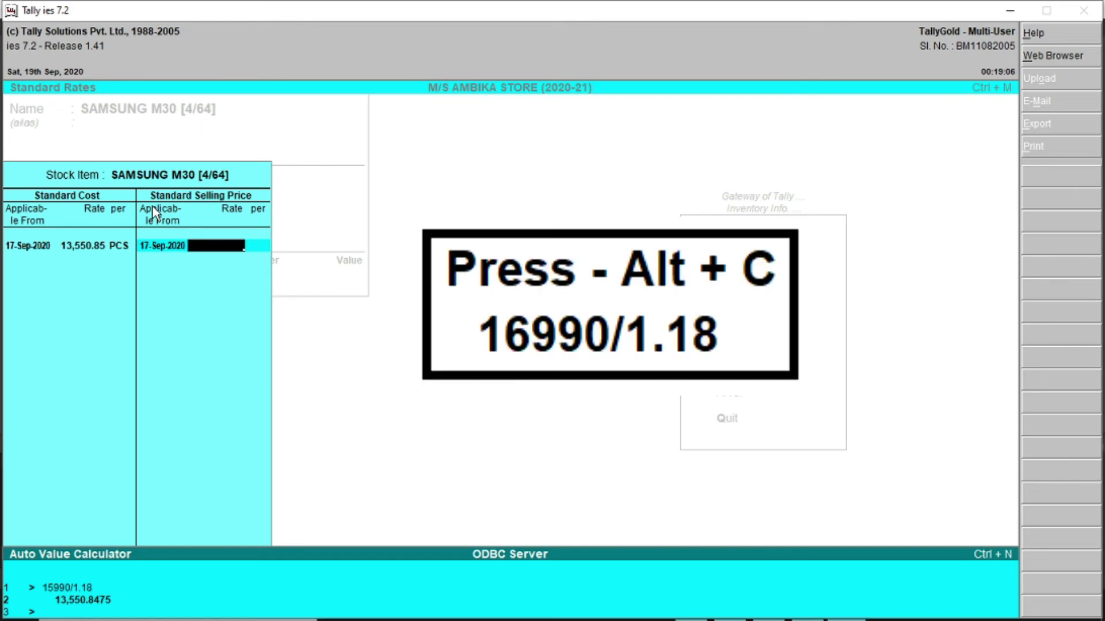
pyautogui.write('16990/1.18')
pyautogui.press('Return')
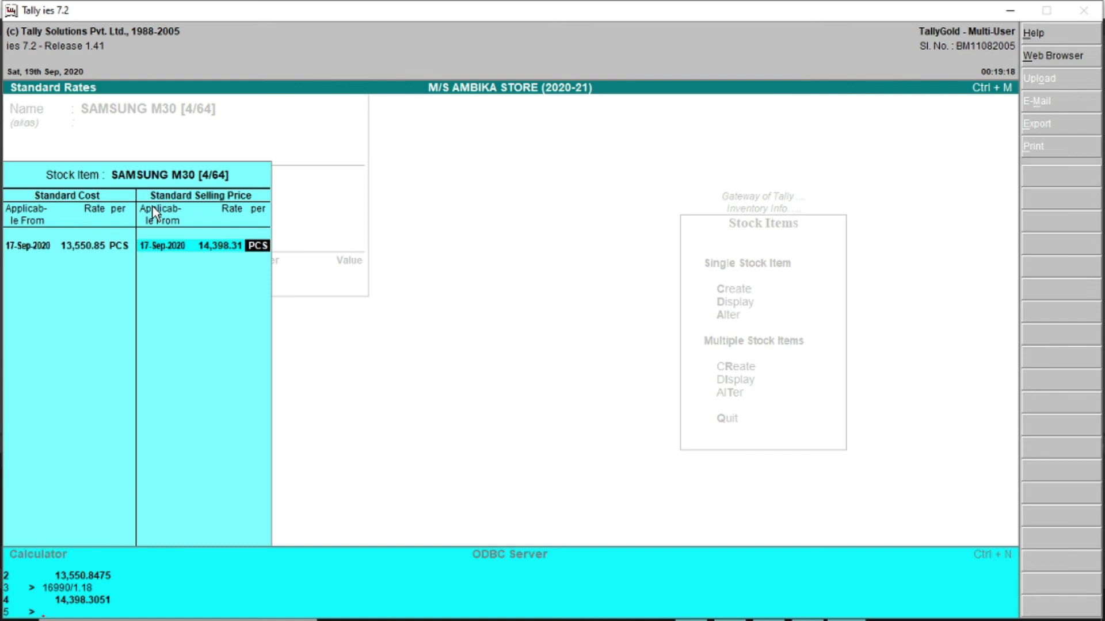
pyautogui.press('Return')
pyautogui.press('Return')
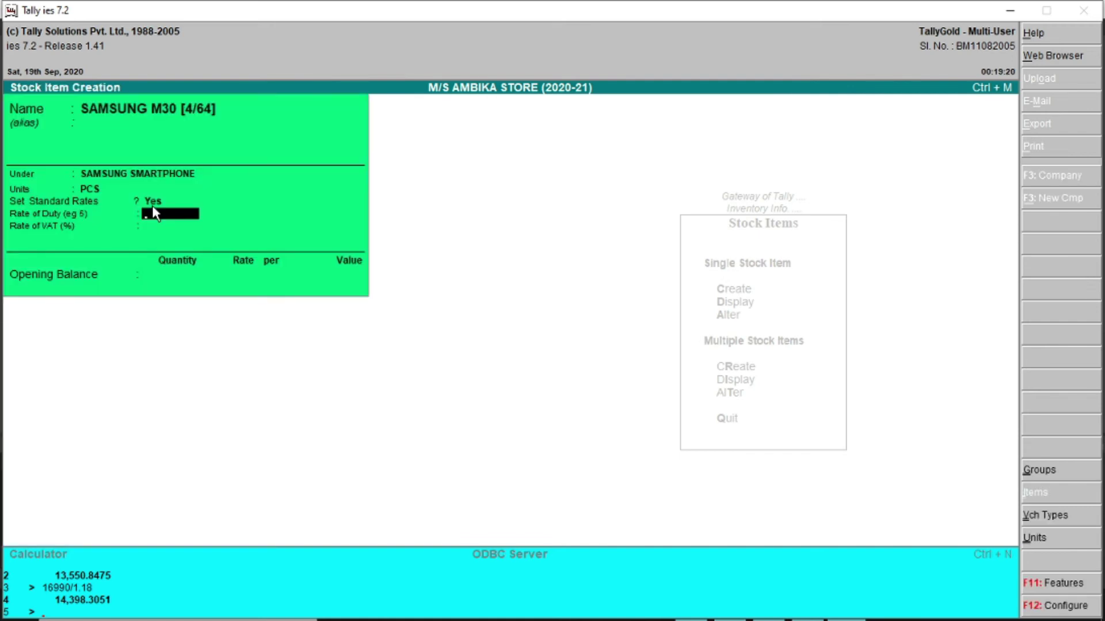
# Step: Set the rate of duty, rate of VAT and tariff classification to 9, and the opening quantity to 2 PCS
pyautogui.write('9')
pyautogui.press('Return')
pyautogui.write('9')
pyautogui.press('Return')
pyautogui.write('9')
pyautogui.press('Return')
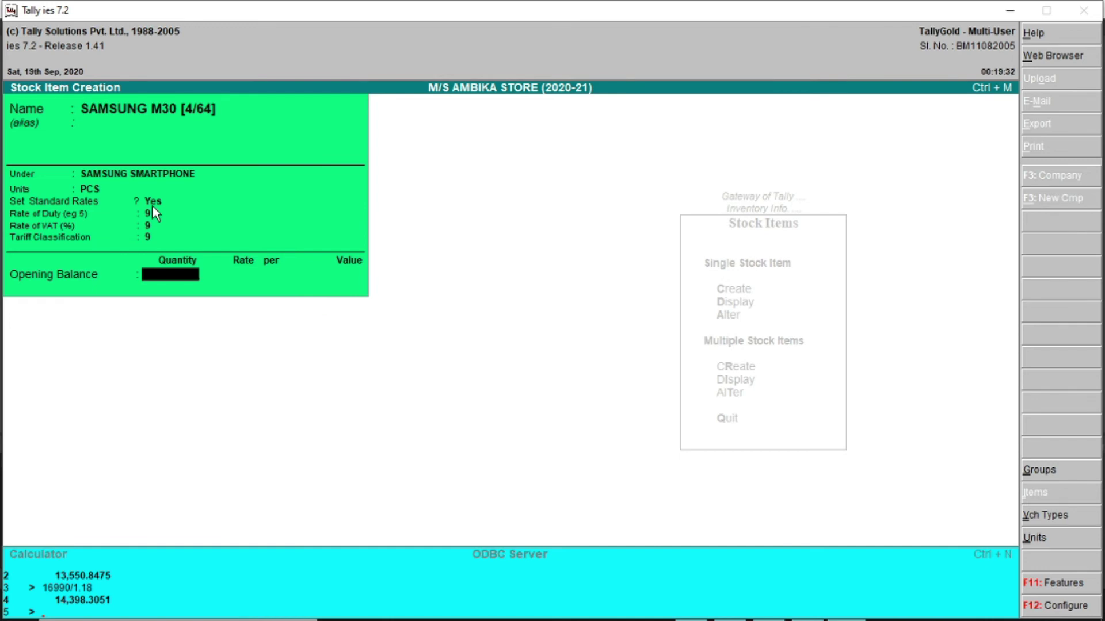
pyautogui.write('2')
pyautogui.press('Return')
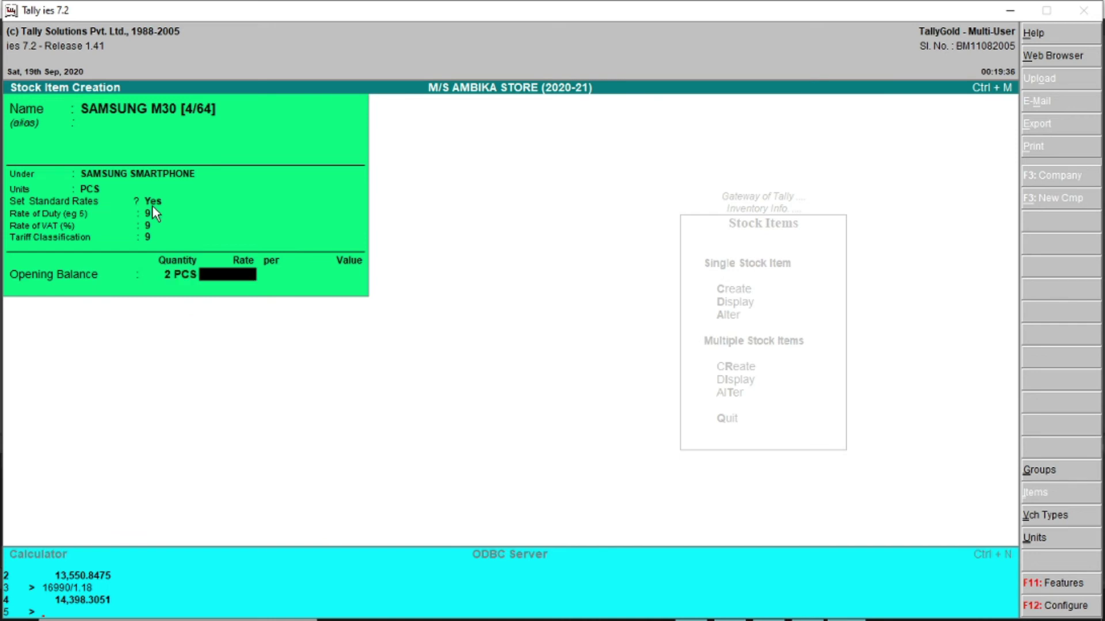
# Step: Go back to the item's standard rates, review the standard cost and selling price, and return to the opening balance rate
pyautogui.press('BackSpace')
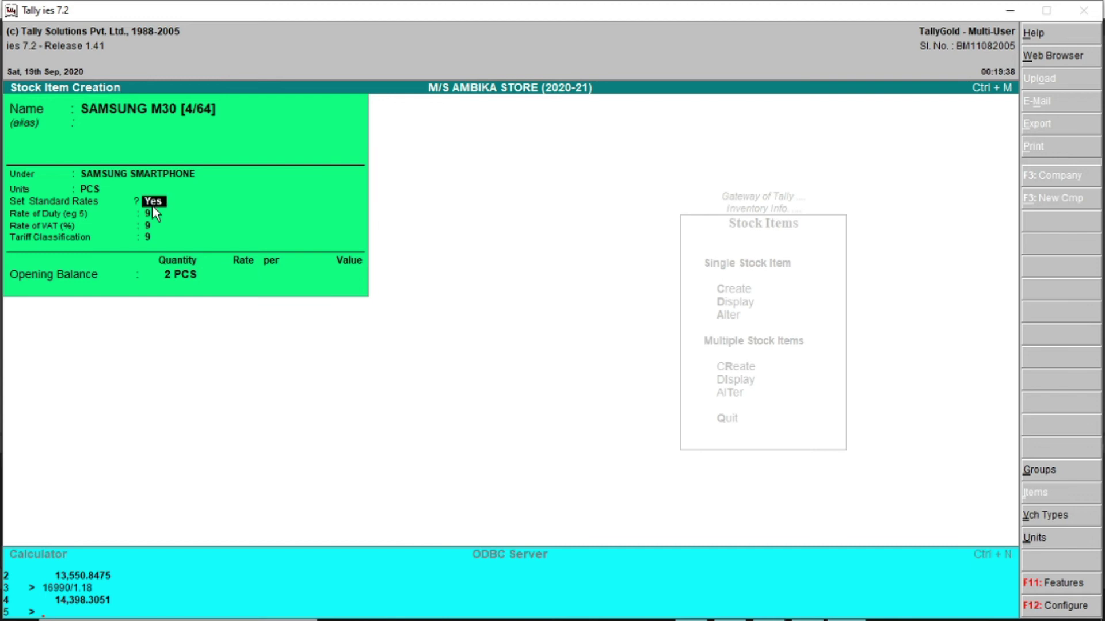
pyautogui.press('Return')
pyautogui.press('Return')
pyautogui.press('Return')
pyautogui.press('Return')
pyautogui.press('Return')
pyautogui.press('Return')
pyautogui.press('Return')
pyautogui.press('Return')
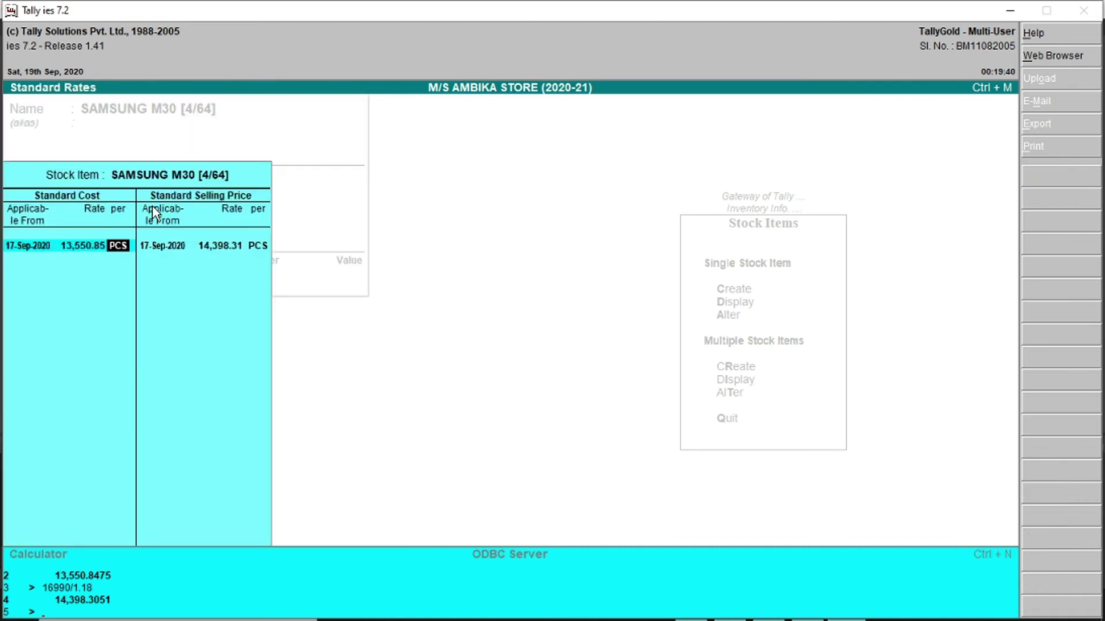
pyautogui.press('Return')
pyautogui.press('Return')
pyautogui.press('Return')
pyautogui.press('Return')
pyautogui.press('Return')
pyautogui.press('Return')
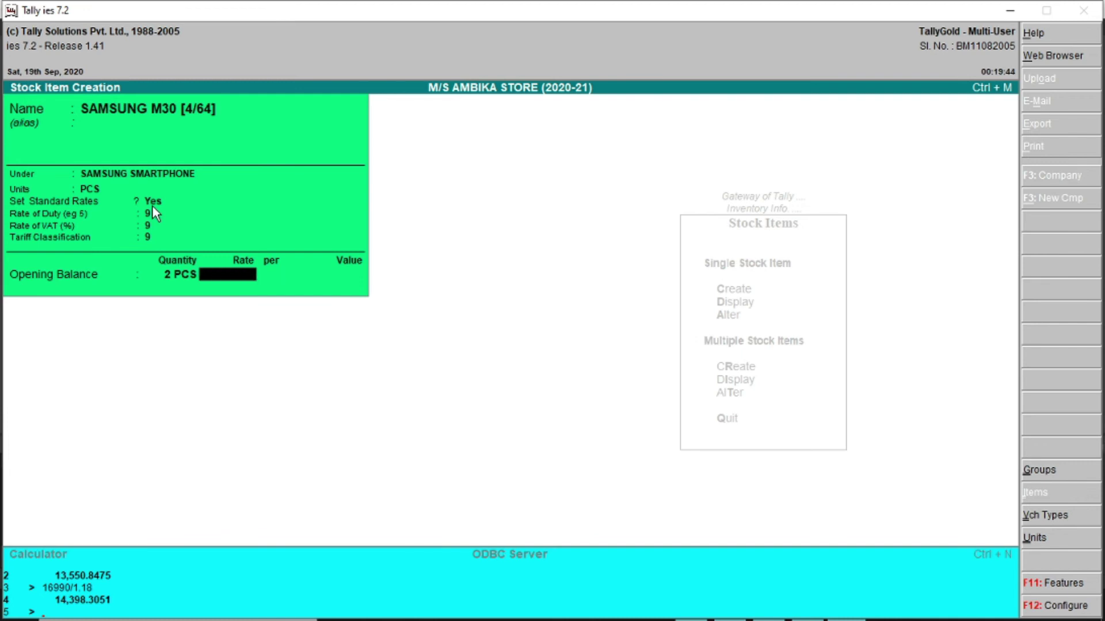
# Step: Set the opening balance rate to 13,550.84 per PCS and save the SAMSUNG M30 [4/64] item
pyautogui.write('13,550.84')
pyautogui.press('Return')
pyautogui.press('Return')
pyautogui.press('Return')
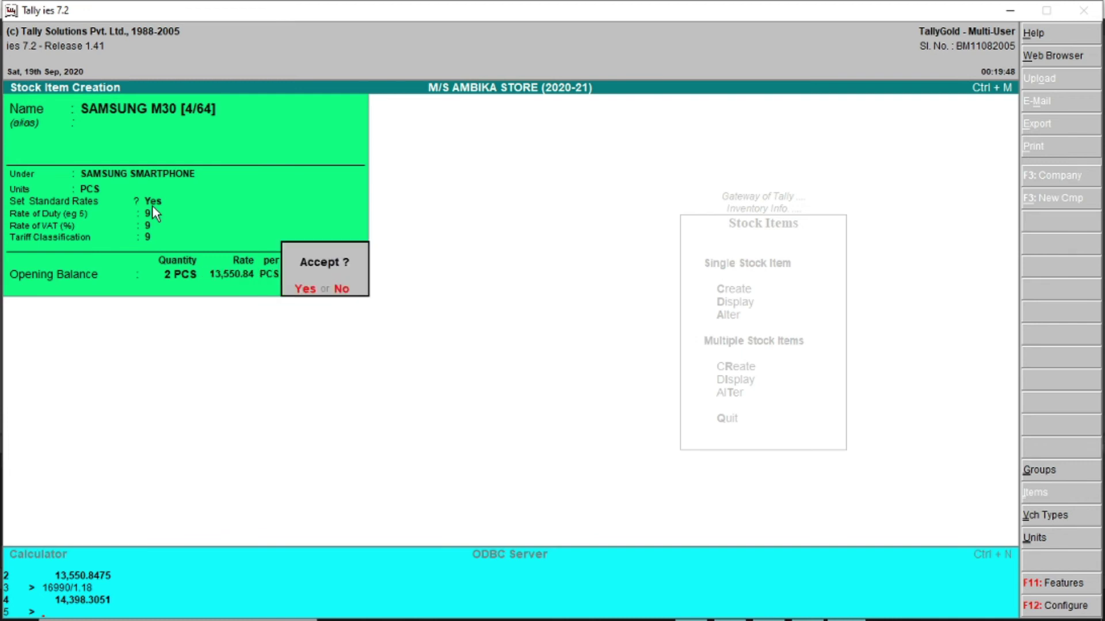
pyautogui.press('Return')
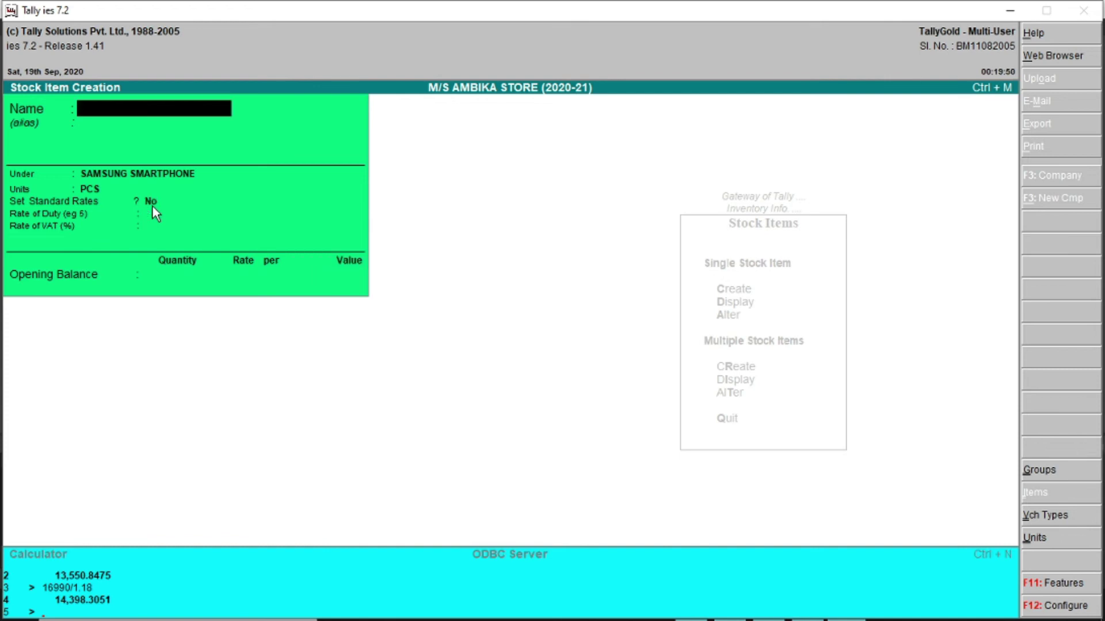
# Step: Switch to the Word notes, check the details of the second stock item and return to Tally
pyautogui.hotkey('alt', 'Tab')
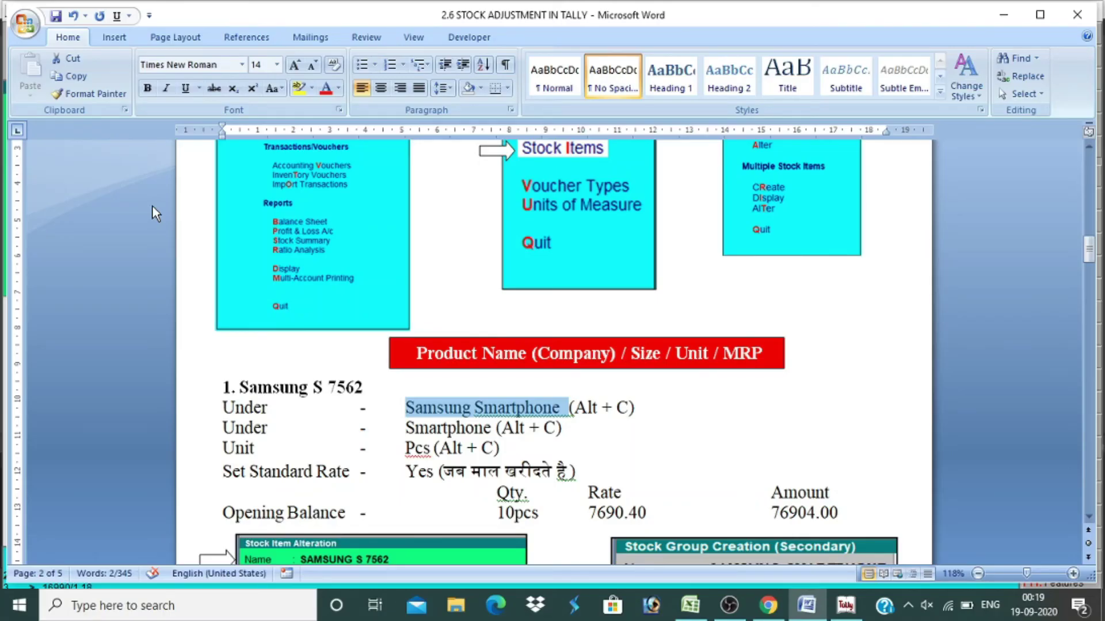
pyautogui.scroll(-3, 245, 307)
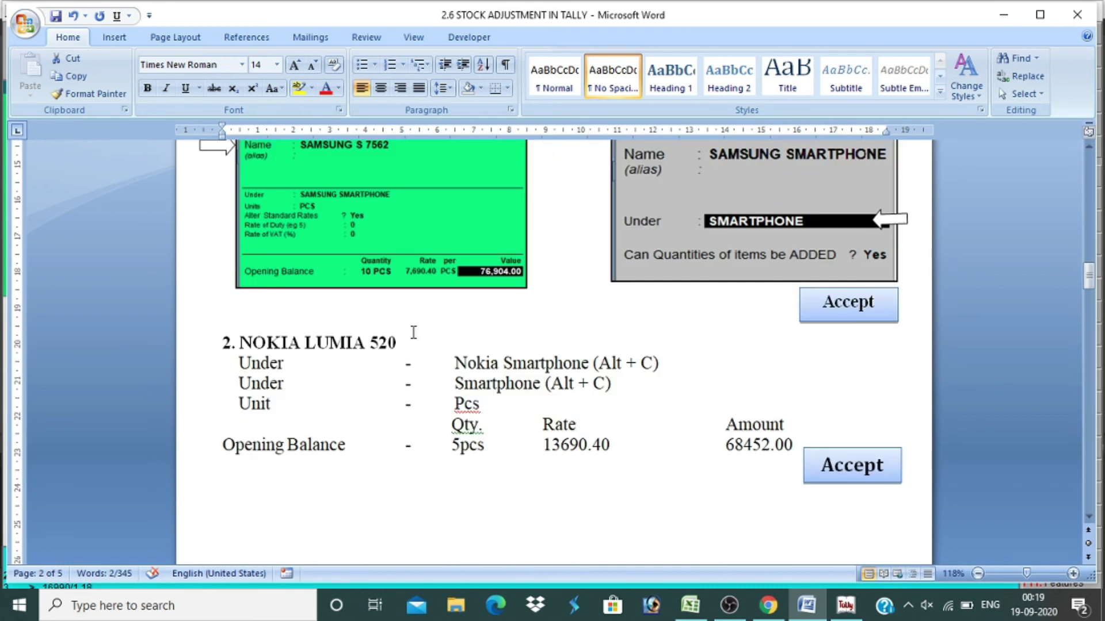
pyautogui.hotkey('alt', 'Tab')
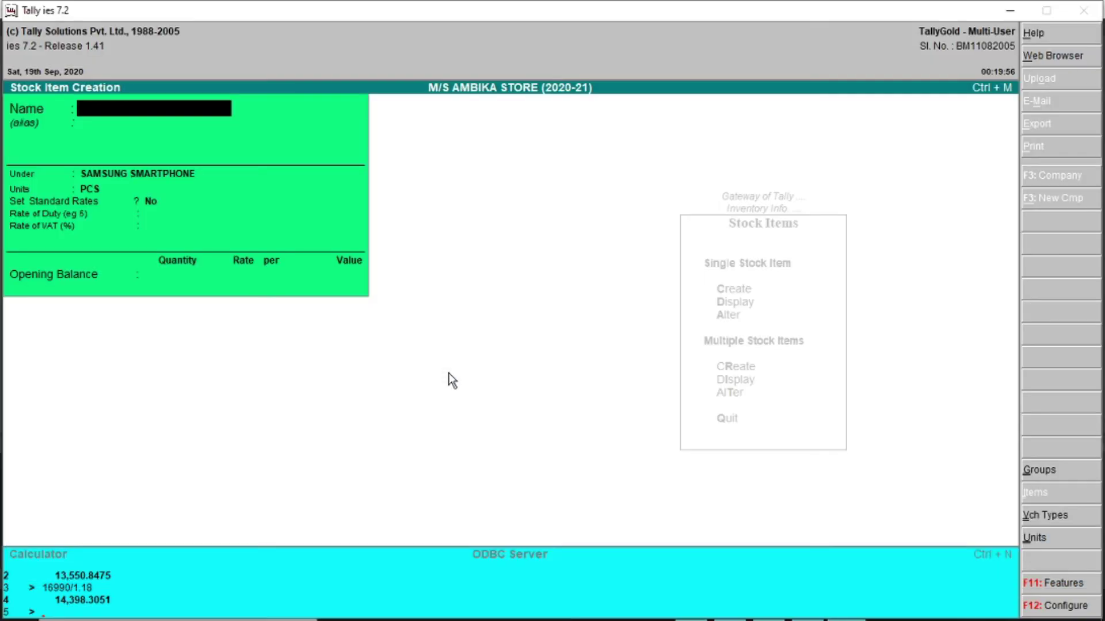
# Step: Name the new stock item NOKIA 520, place it under NOKIA SMARTPHONE and keep PCS as its unit
pyautogui.write('NOKIA 520')
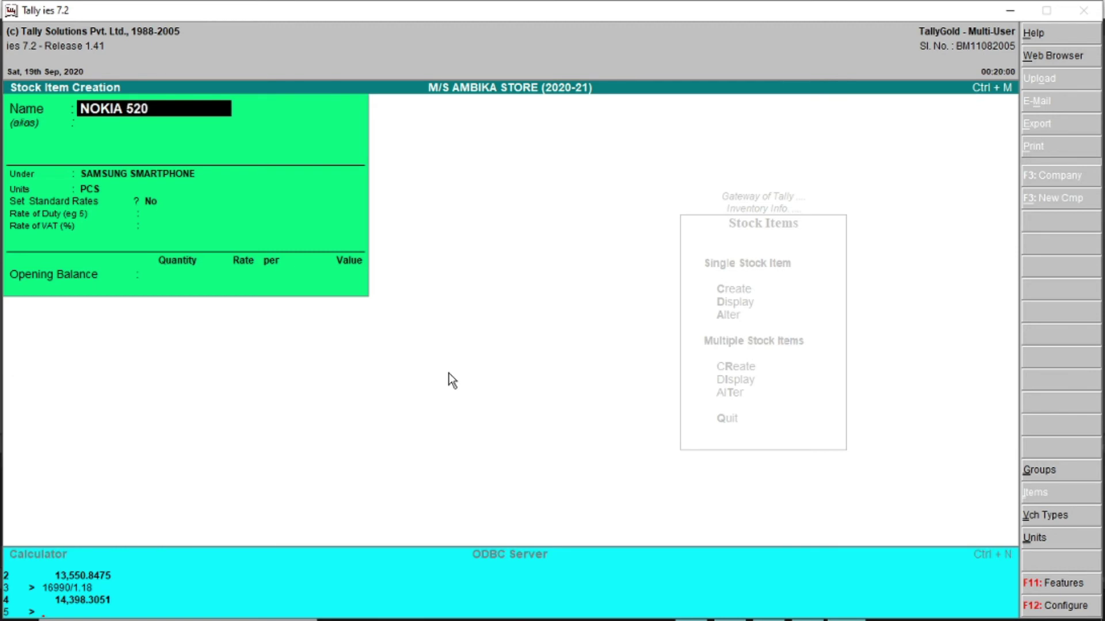
pyautogui.press('Return')
pyautogui.press('Return')
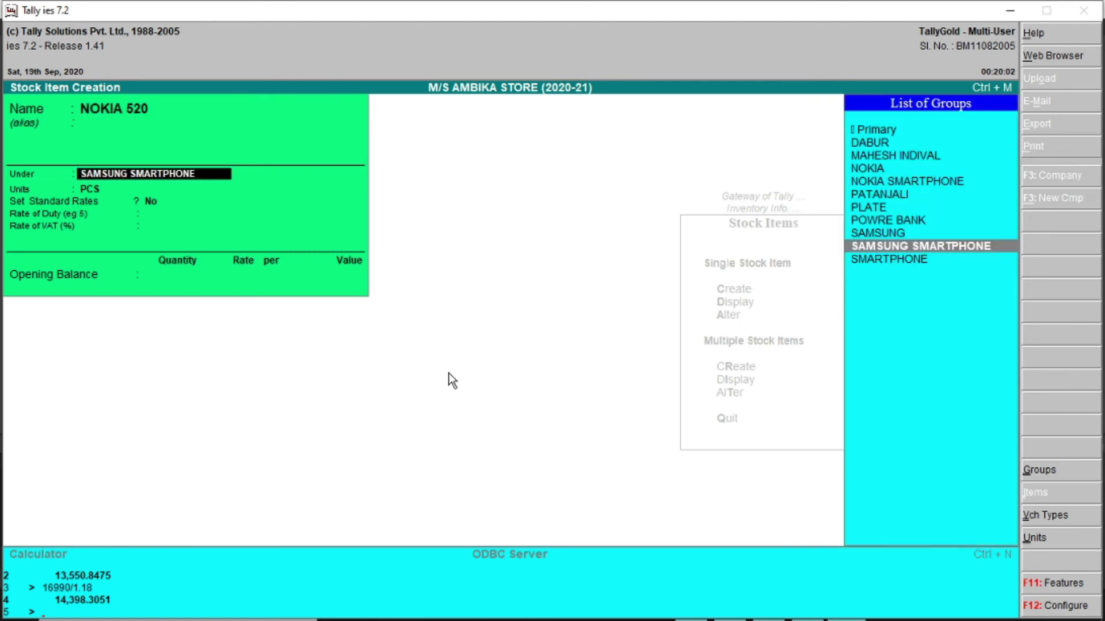
pyautogui.write('NOK')
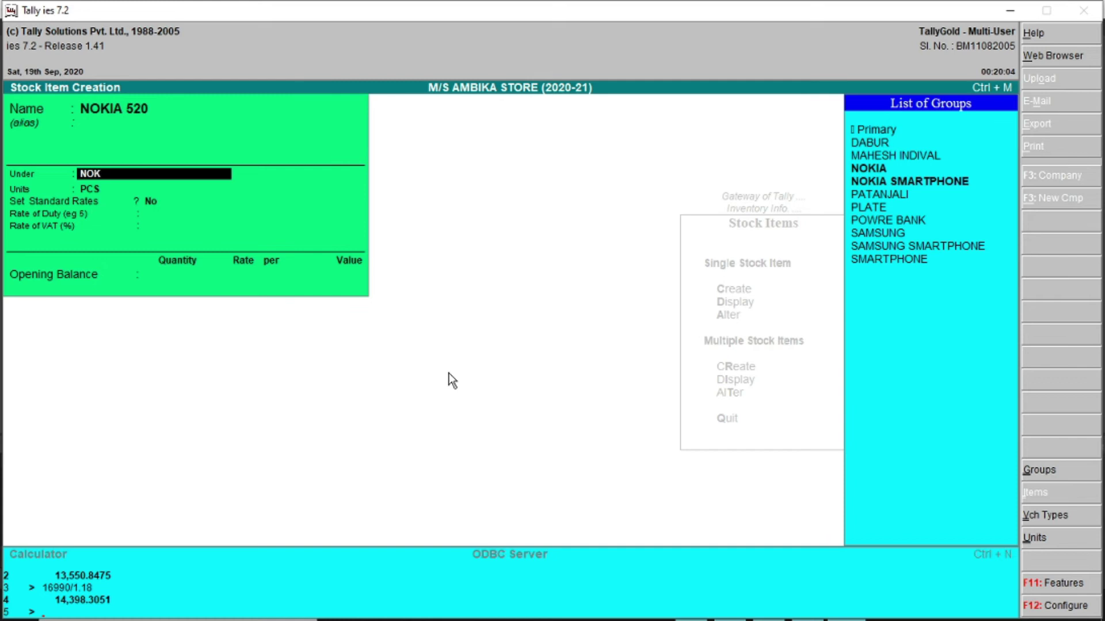
pyautogui.press('Down')
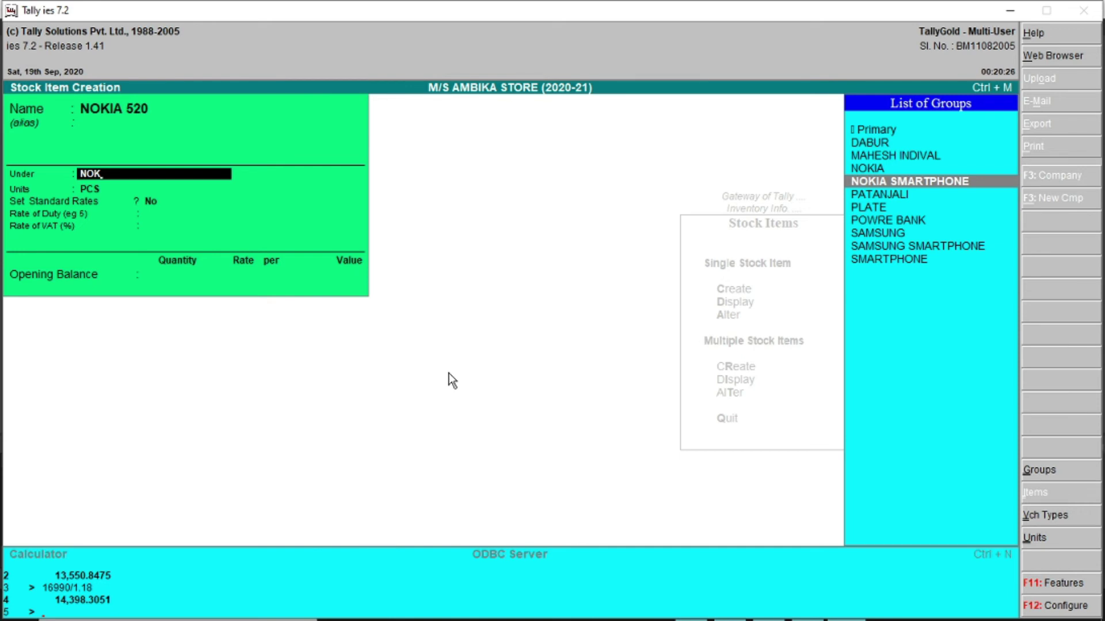
pyautogui.press('Return')
pyautogui.press('Return')
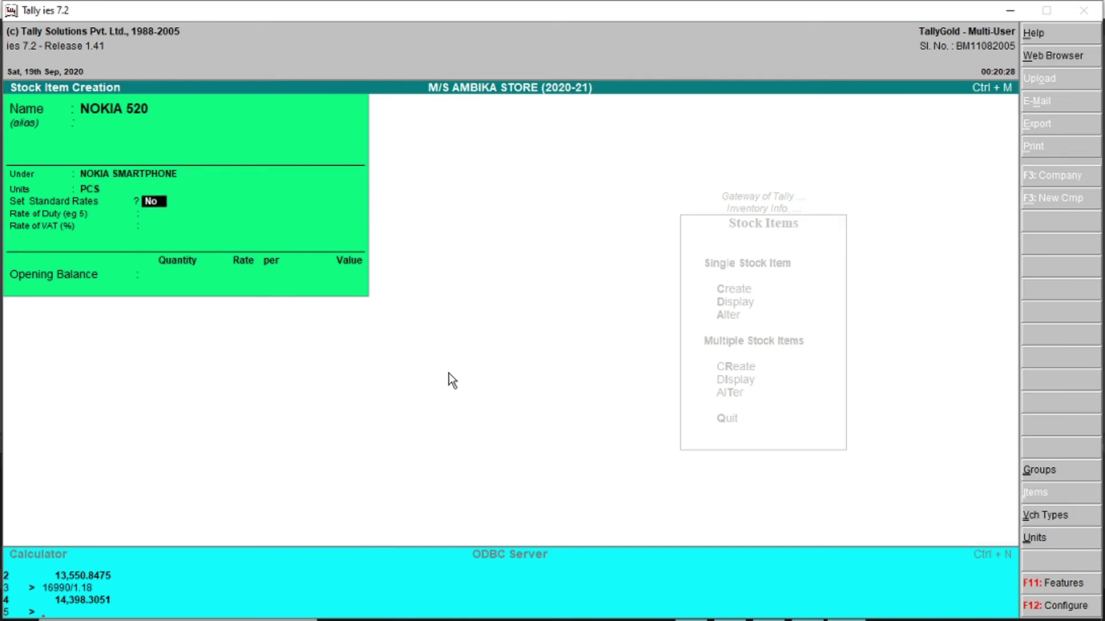
# Step: Turn on standard rates for the NOKIA 520 item and leave the standard cost and selling price empty
pyautogui.press('Return')
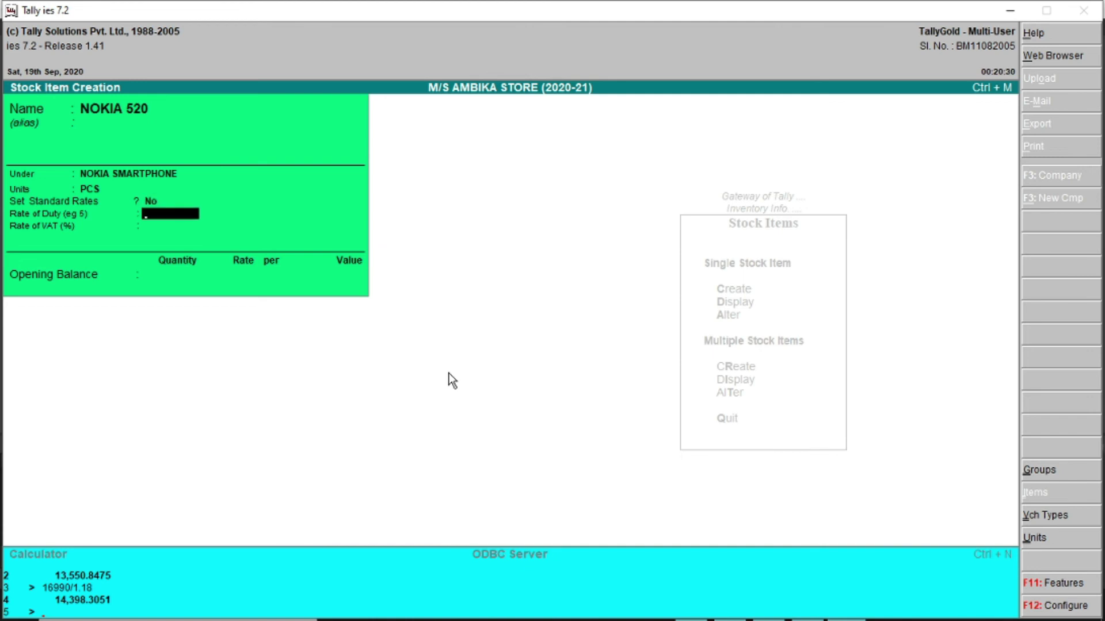
pyautogui.press('Up')
pyautogui.press('y')
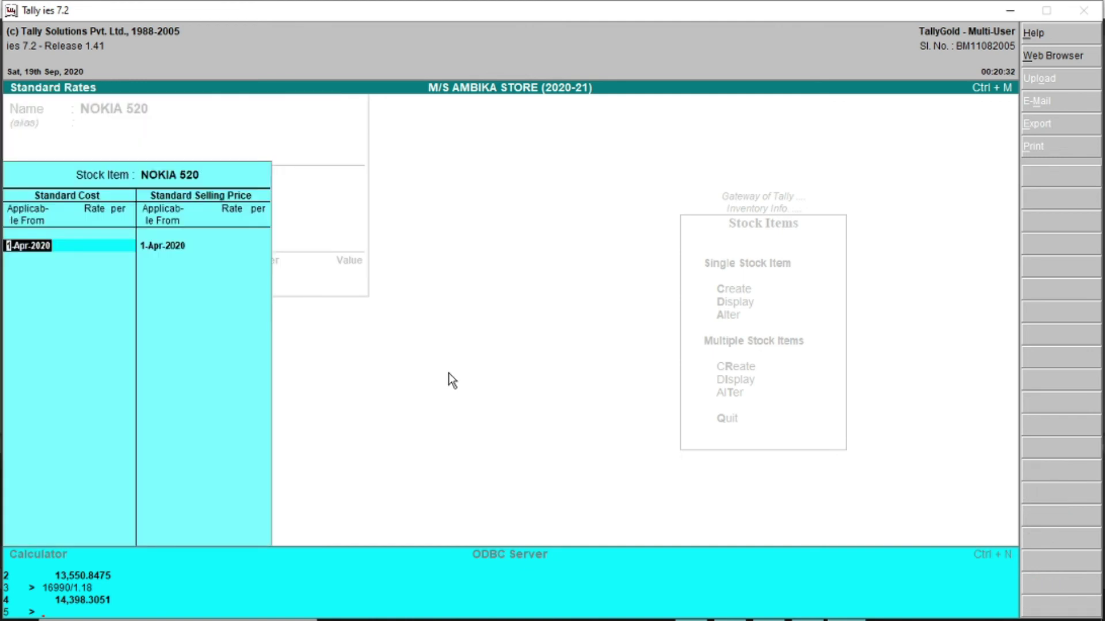
pyautogui.press('Escape')
# Step: Set the NOKIA 520 item's rate of duty, rate of VAT and tariff classification to 9
pyautogui.write('9')
pyautogui.press('Return')
pyautogui.write('9')
pyautogui.press('Return')
pyautogui.write('9')
pyautogui.press('Return')
pyautogui.press('Return')
pyautogui.write('n')
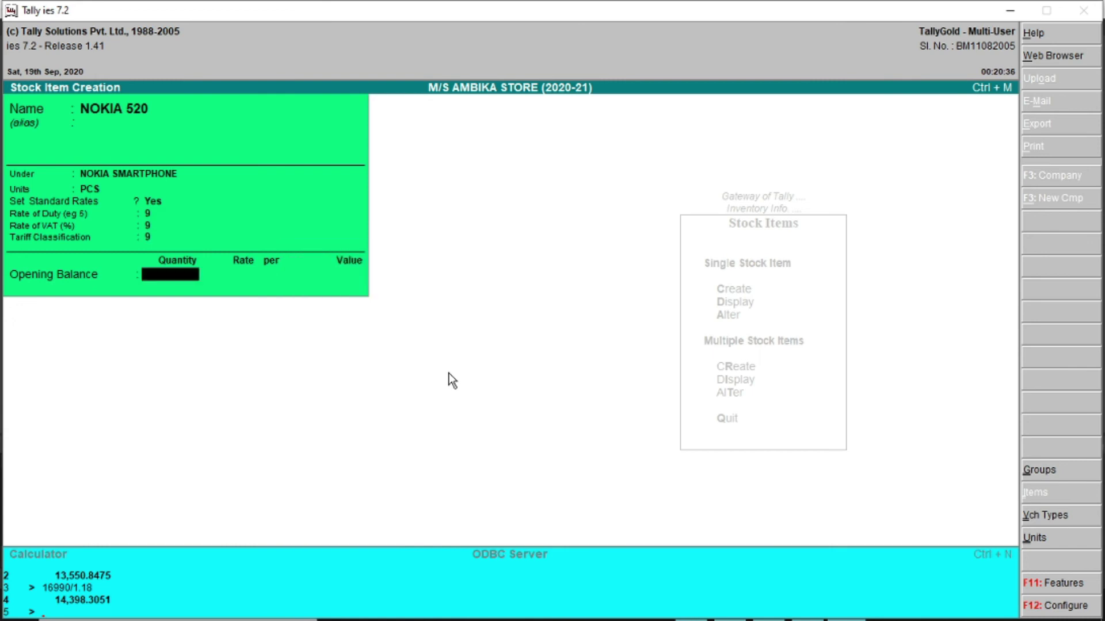
# Step: Enter an opening balance of 4 PCS at a rate of 12440.6 and save the NOKIA 520 item
pyautogui.write('4')
pyautogui.press('Return')
pyautogui.write('12440.6')
pyautogui.press('Return')
pyautogui.press('Return')
pyautogui.press('Return')
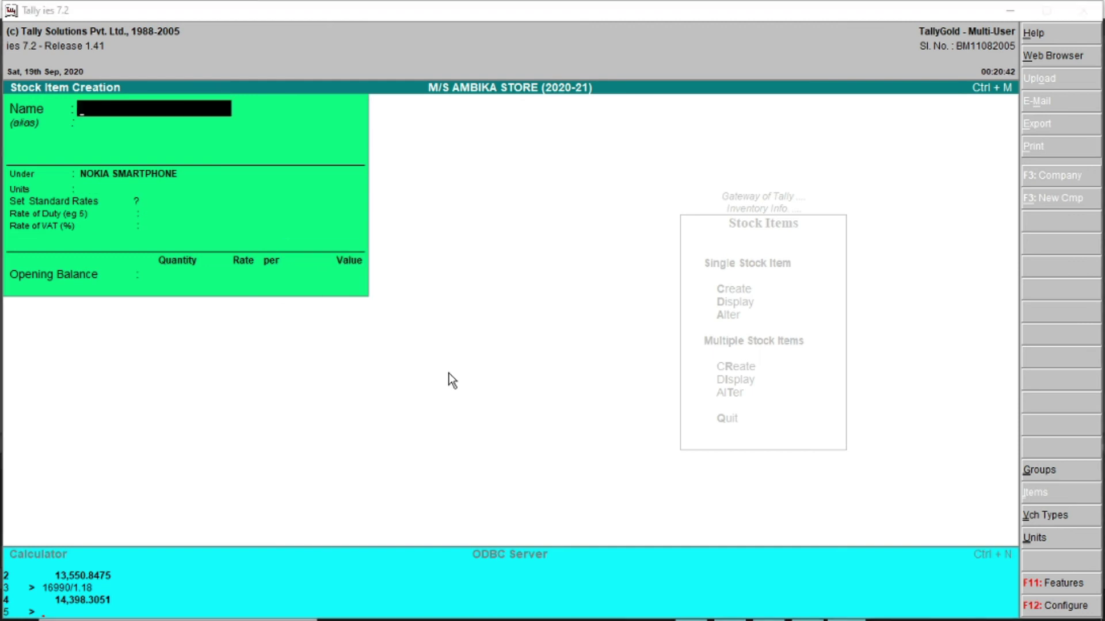
# Step: Switch to the Word notes, check the details of the third stock item and return to Tally
pyautogui.hotkey('alt', 'Tab')
pyautogui.scroll(-5, 405, 434)
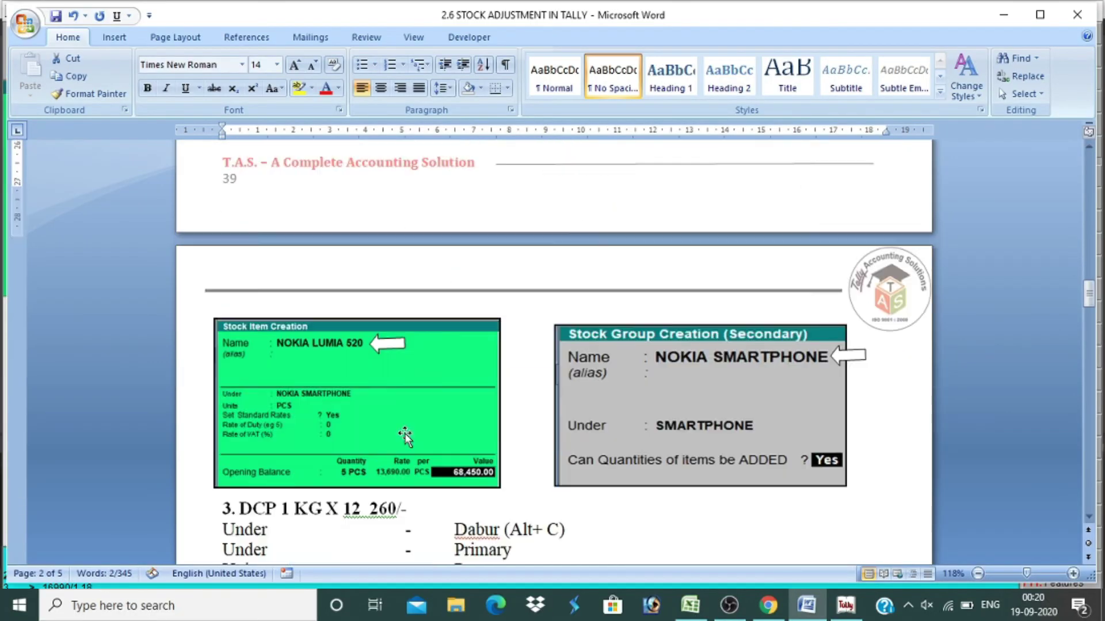
pyautogui.scroll(-5, 406, 437)
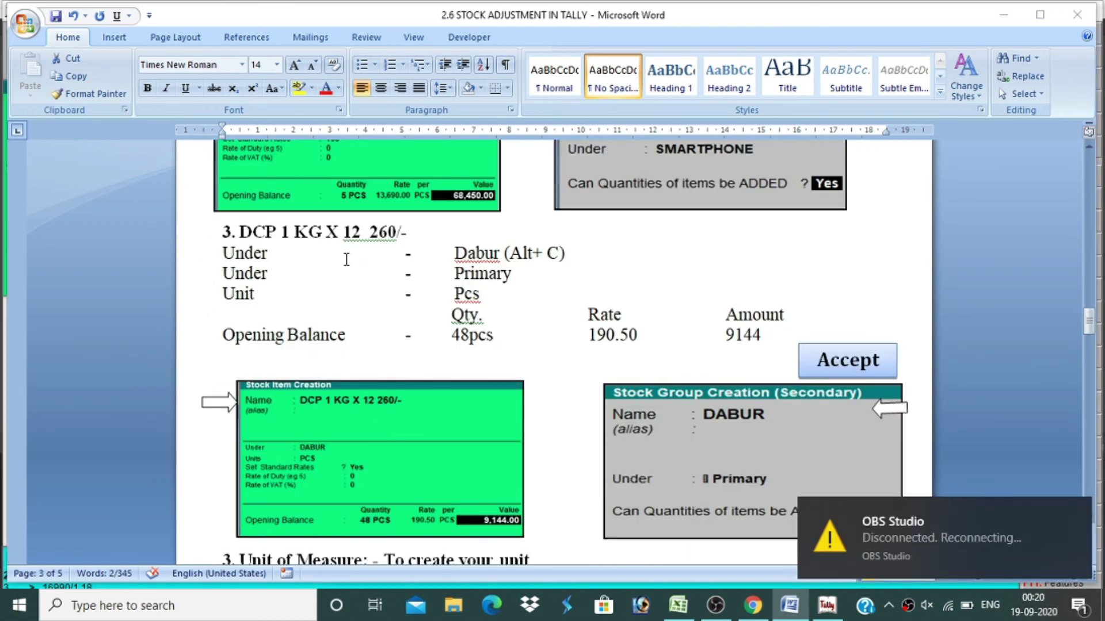
pyautogui.hotkey('alt', 'Tab')
# Step: Name the new stock item D.C.P. 1 KG X 122 260/-, place it under DABUR and choose PCS as its unit
pyautogui.write('D.C.P. 1 KG')
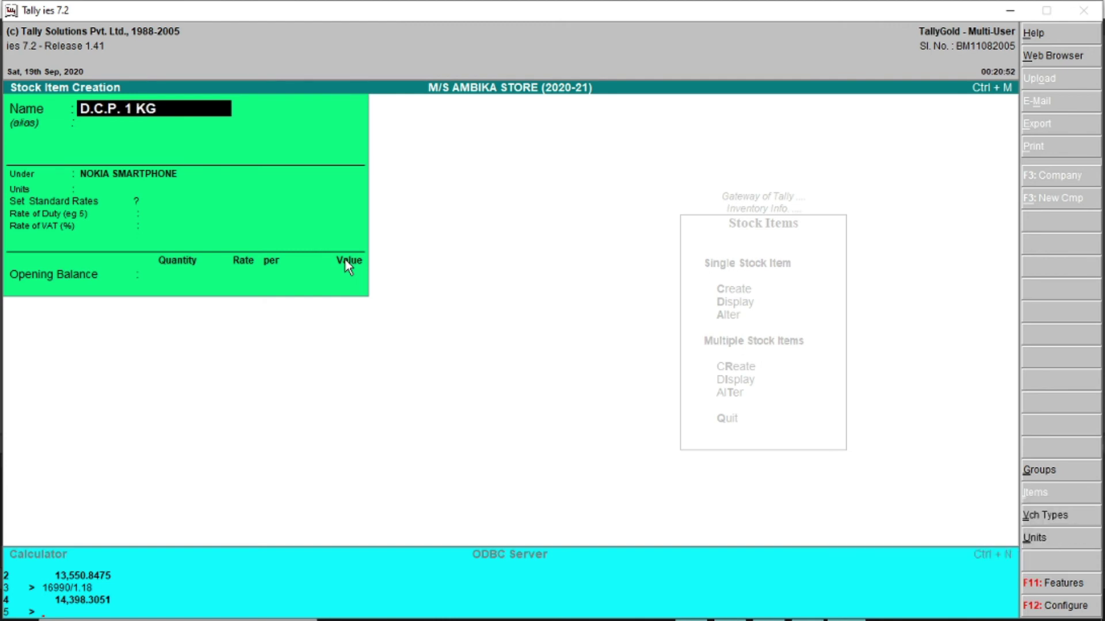
pyautogui.write(' X 122 260/-')
pyautogui.press('Return')
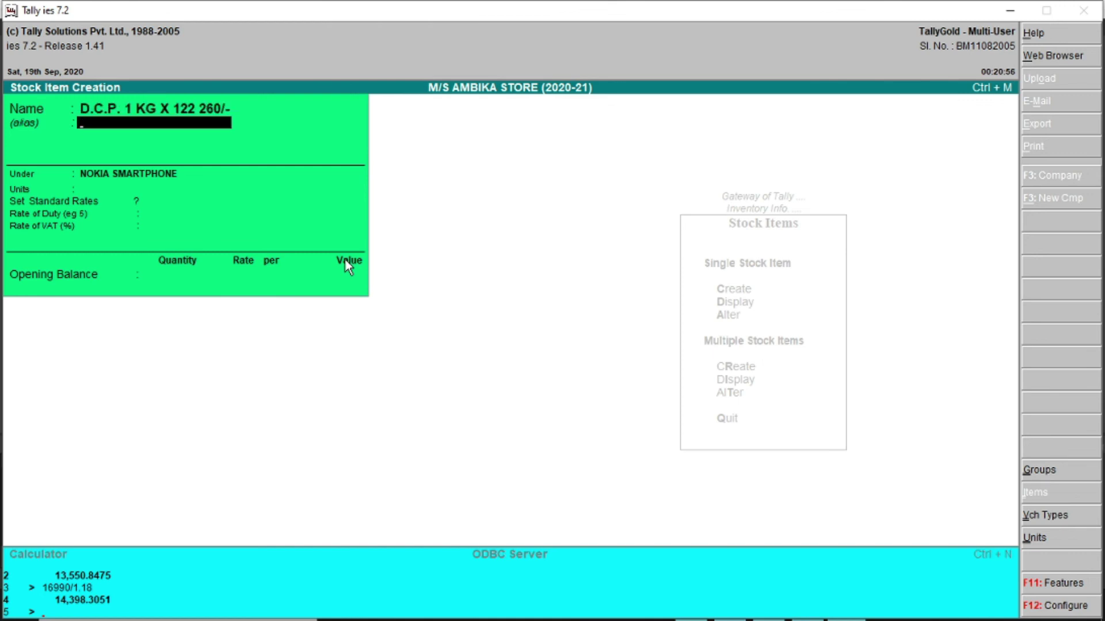
pyautogui.press('Return')
pyautogui.write('DA')
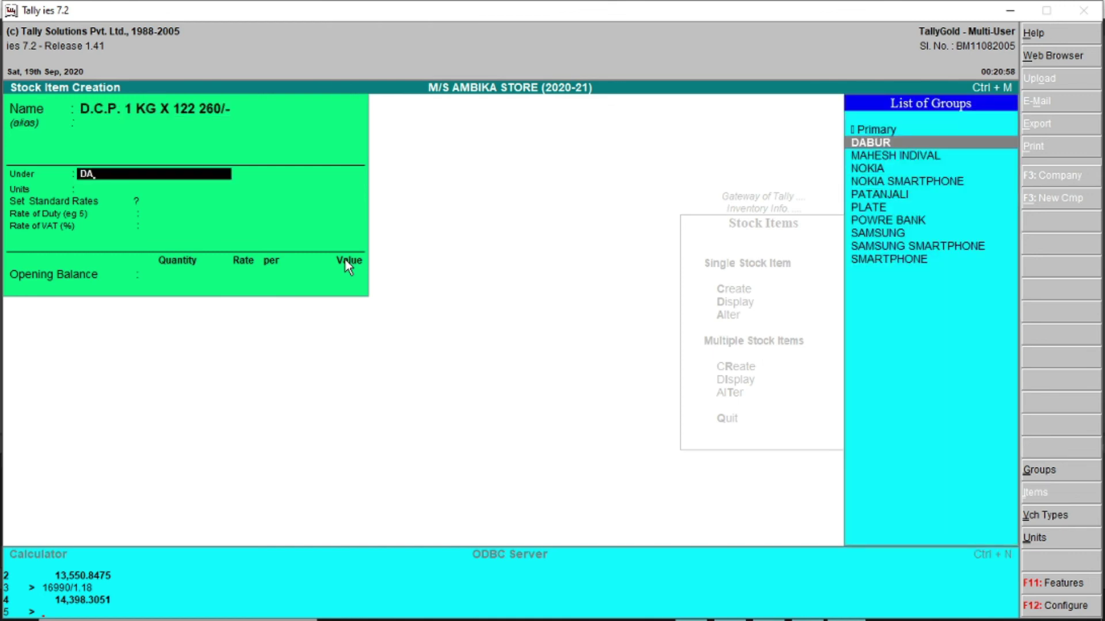
pyautogui.press('Return')
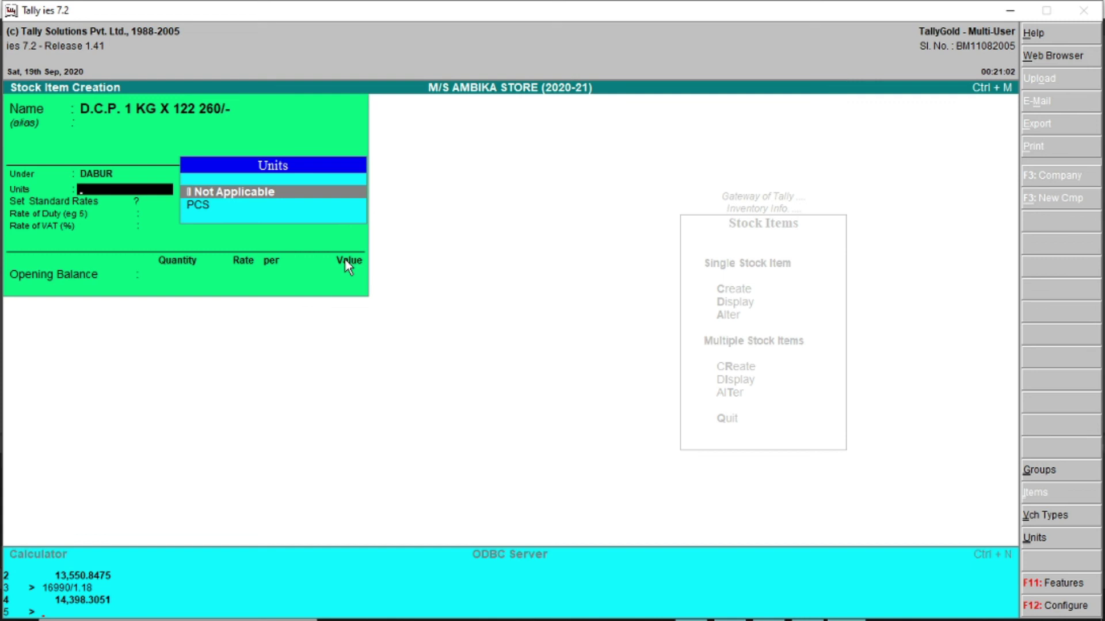
pyautogui.press('Down')
pyautogui.press('Return')
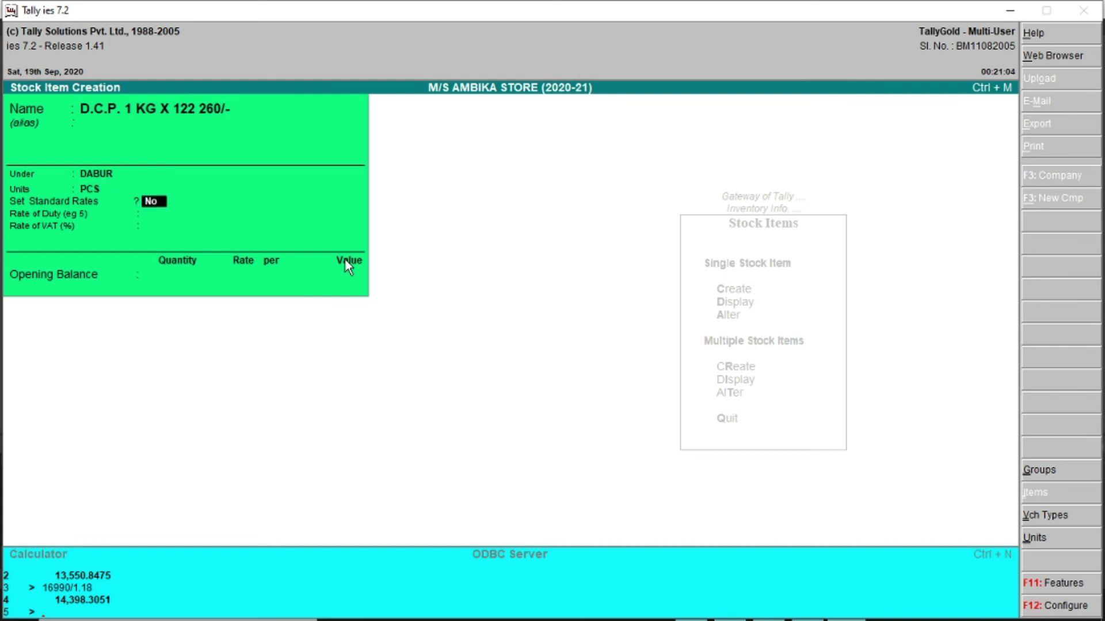
# Step: Keep standard rates off and set the D.C.P. item's rate of duty, rate of VAT and tariff classification to 6
pyautogui.press('Return')
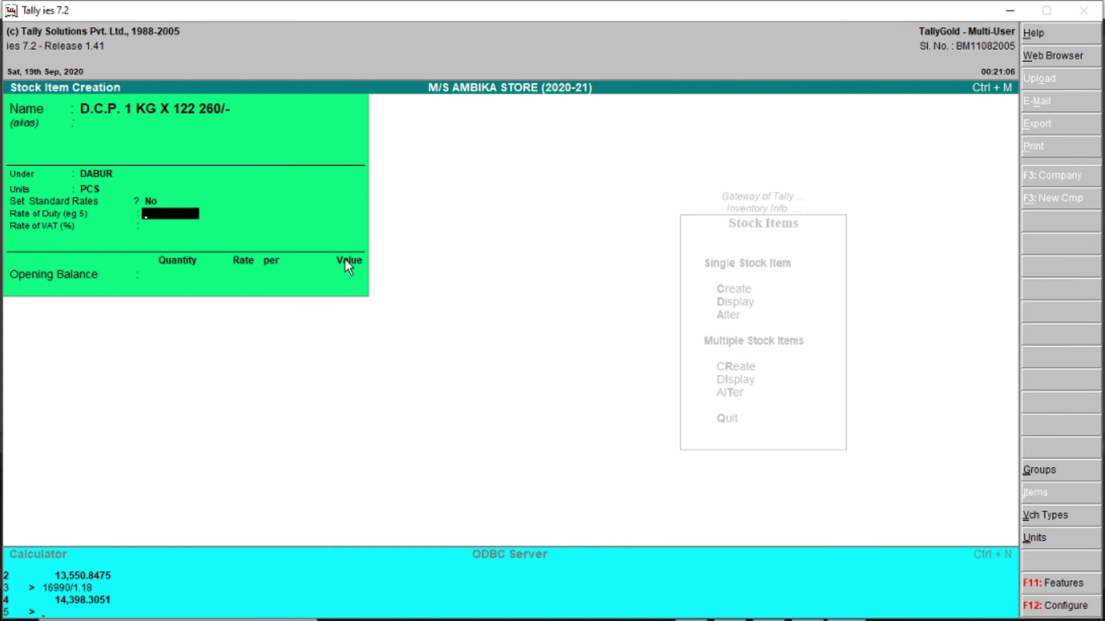
pyautogui.write('6')
pyautogui.press('Return')
pyautogui.write('6')
pyautogui.press('Return')
pyautogui.write('6')
pyautogui.press('Return')
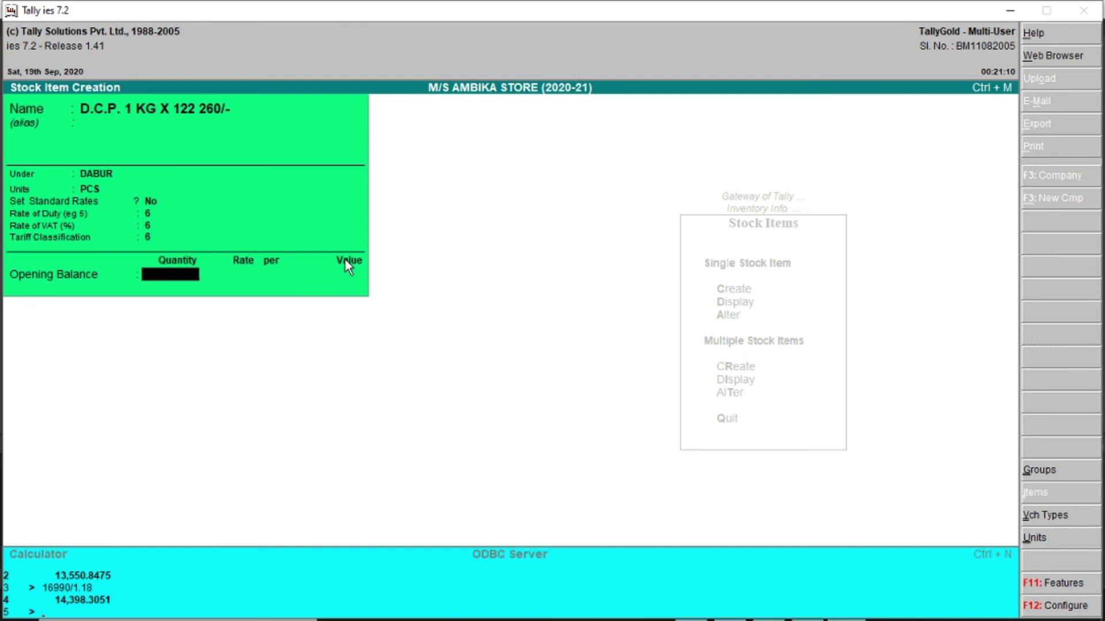
# Step: Go back to the item's name and correct it to D.C.P. 1 KG X 12 260/-
pyautogui.press('Return')
pyautogui.press('Escape')
pyautogui.press('Up')
pyautogui.press('Up')
pyautogui.press('Up')
pyautogui.press('Up')
pyautogui.press('Up')
pyautogui.press('Up')
pyautogui.press('Up')
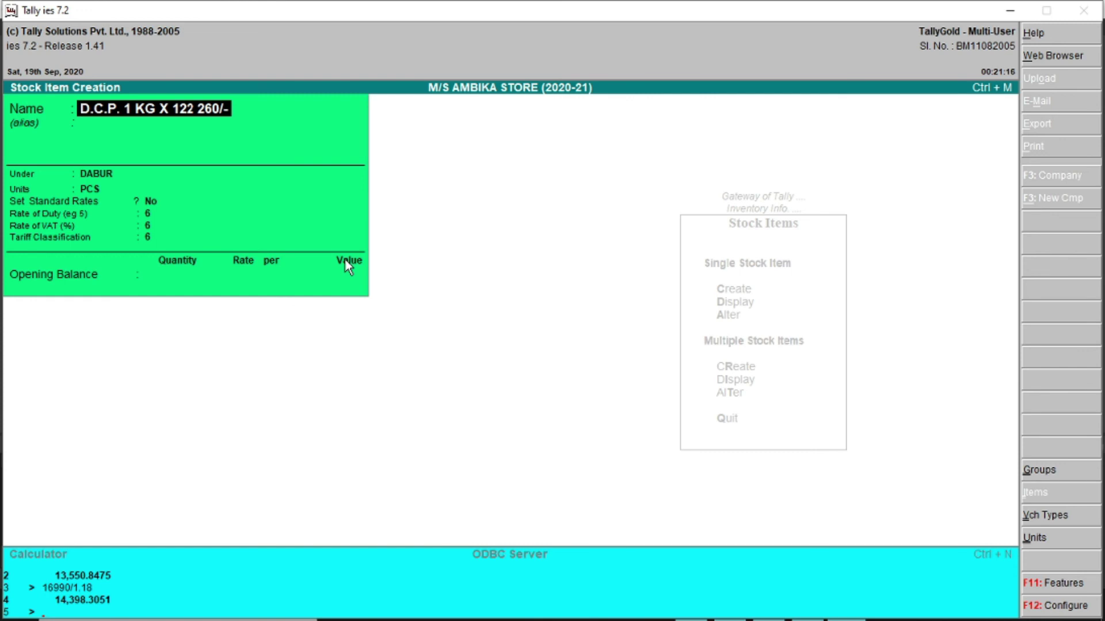
pyautogui.press('Left')
pyautogui.press('Left')
pyautogui.press('Left')
pyautogui.press('Left')
pyautogui.press('Left')
pyautogui.press('Left')
pyautogui.press('Left')
pyautogui.press('Left')
pyautogui.press('Delete')
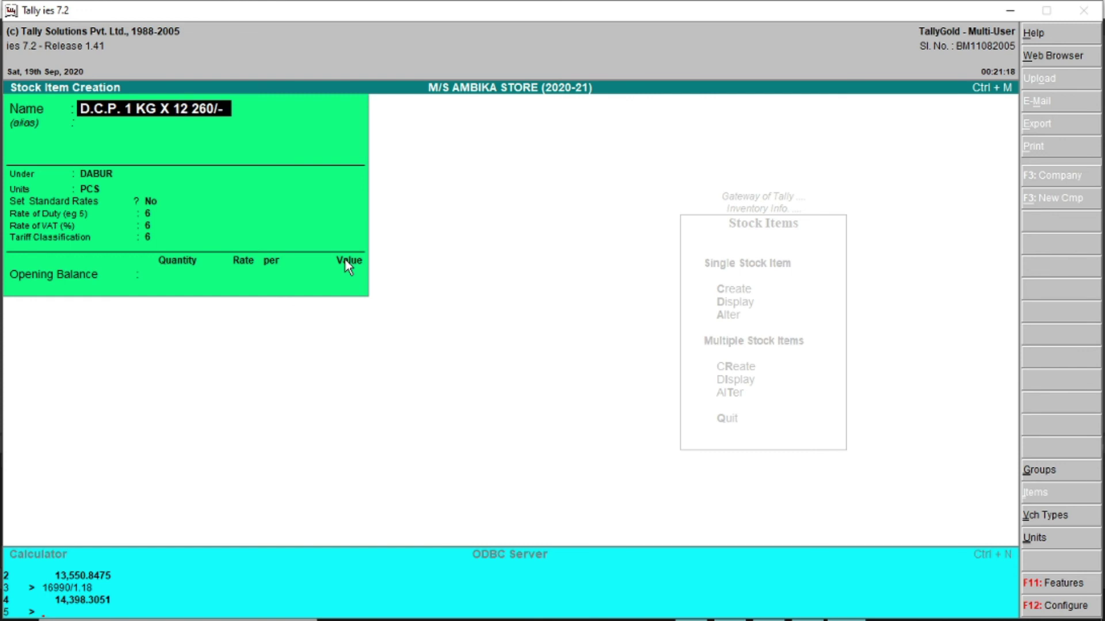
# Step: Return to the D.C.P. item's opening balance and calculate its quantity as 12*6 with the built-in calculator
pyautogui.press('Return')
pyautogui.press('Return')
pyautogui.press('Return')
pyautogui.press('Return')
pyautogui.press('Return')
pyautogui.press('Return')
pyautogui.press('Return')
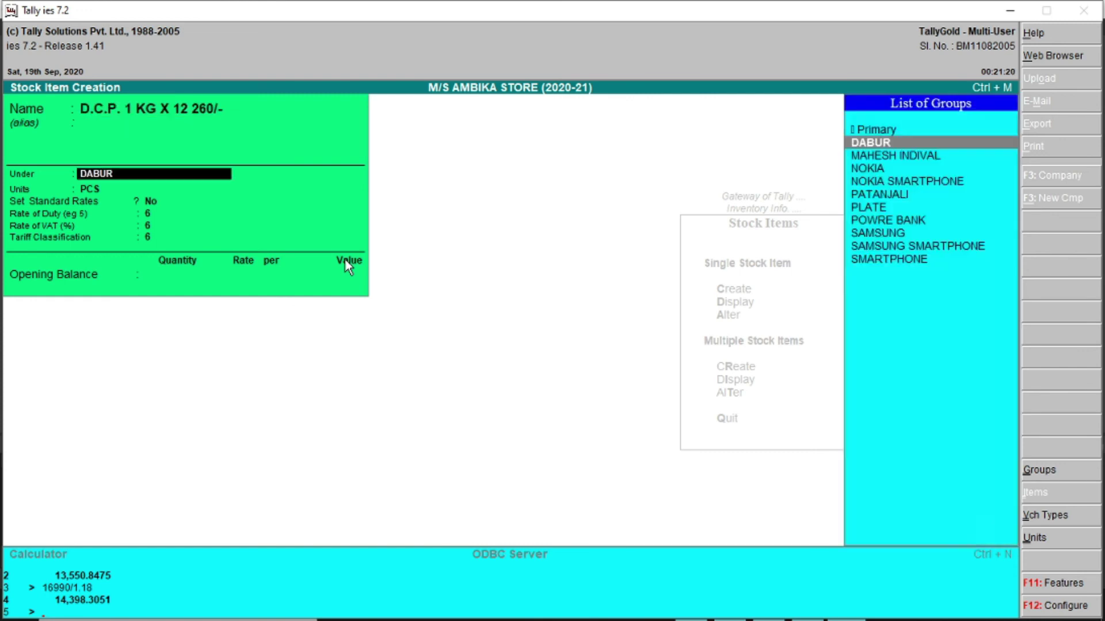
pyautogui.press('Return')
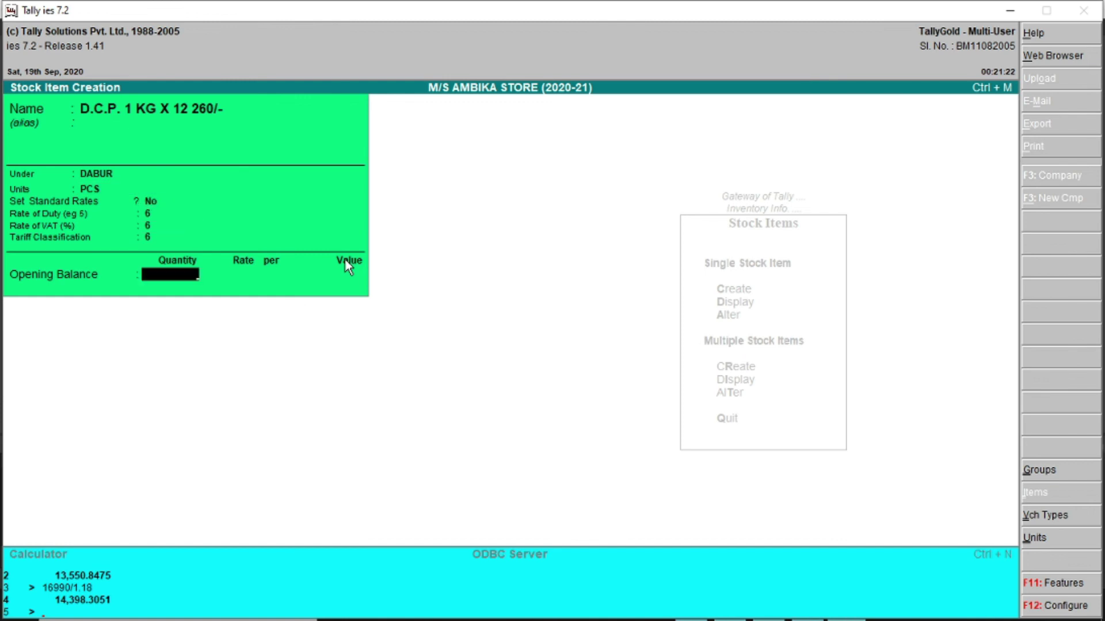
pyautogui.hotkey('alt', 'c')
pyautogui.write('12*6')
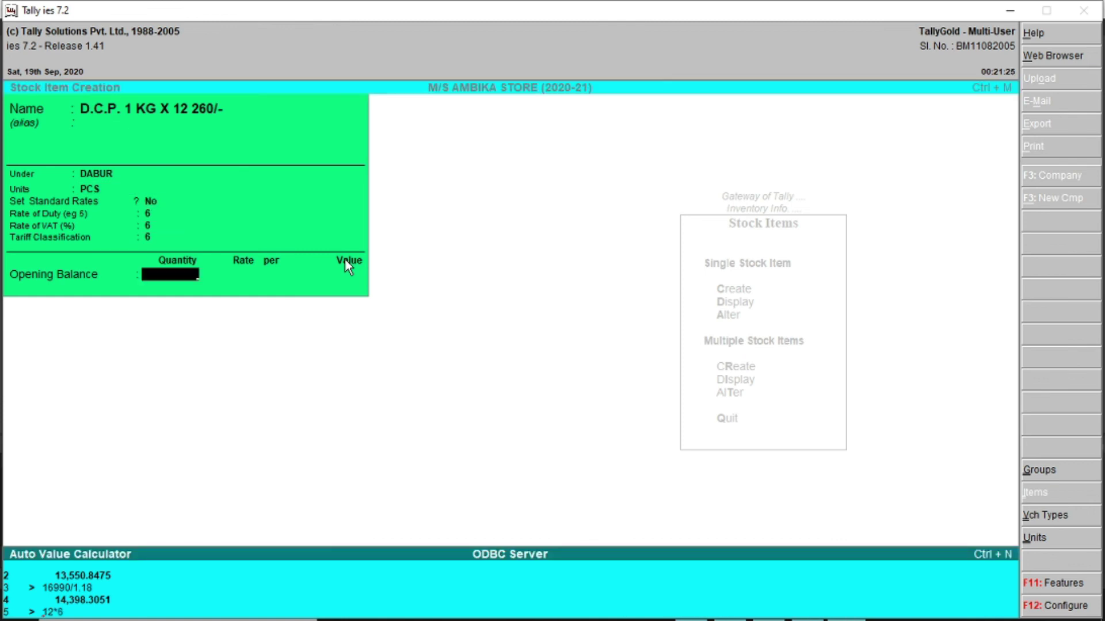
pyautogui.press('Return')
# Step: Set the opening balance rate to 180.90 per PCS and save the D.C.P. item
pyautogui.write('180.90')
pyautogui.press('Return')
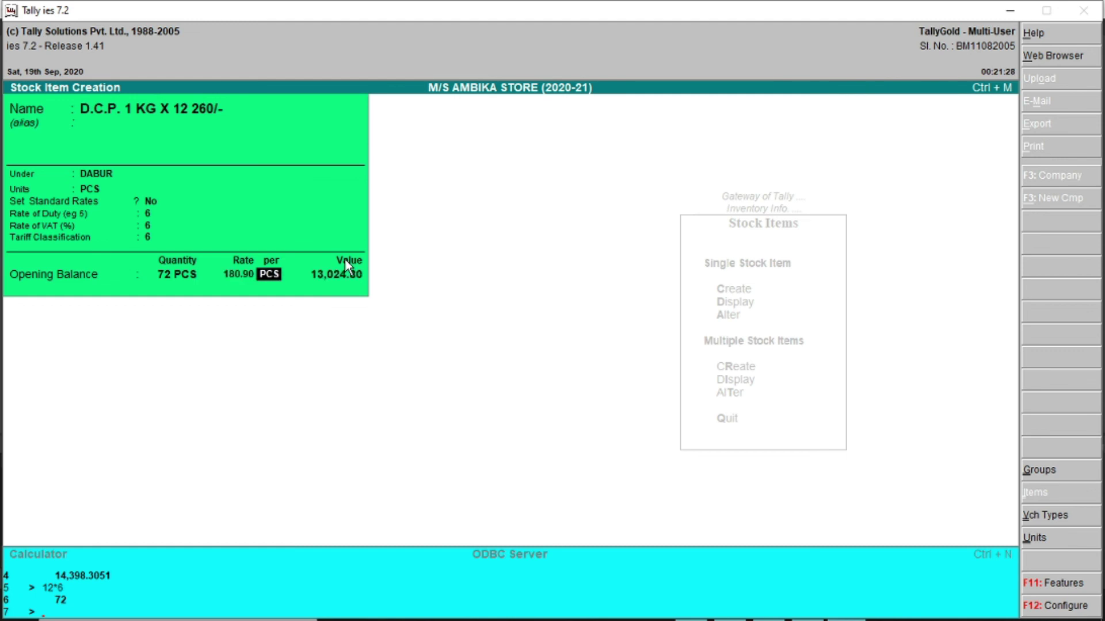
pyautogui.press('Return')
pyautogui.press('Return')
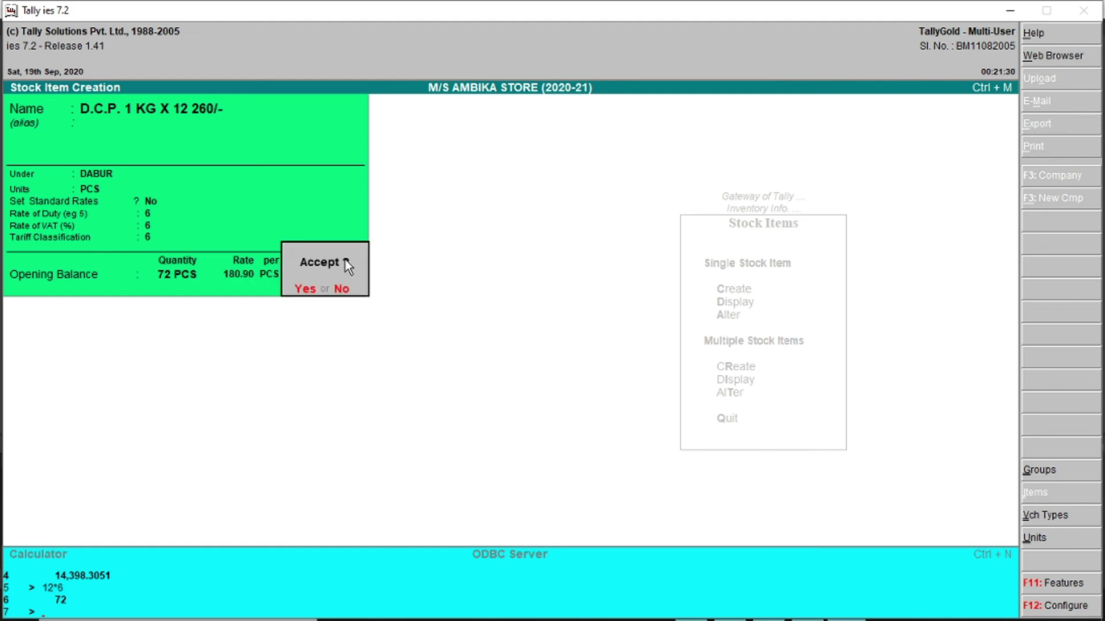
pyautogui.press('Return')
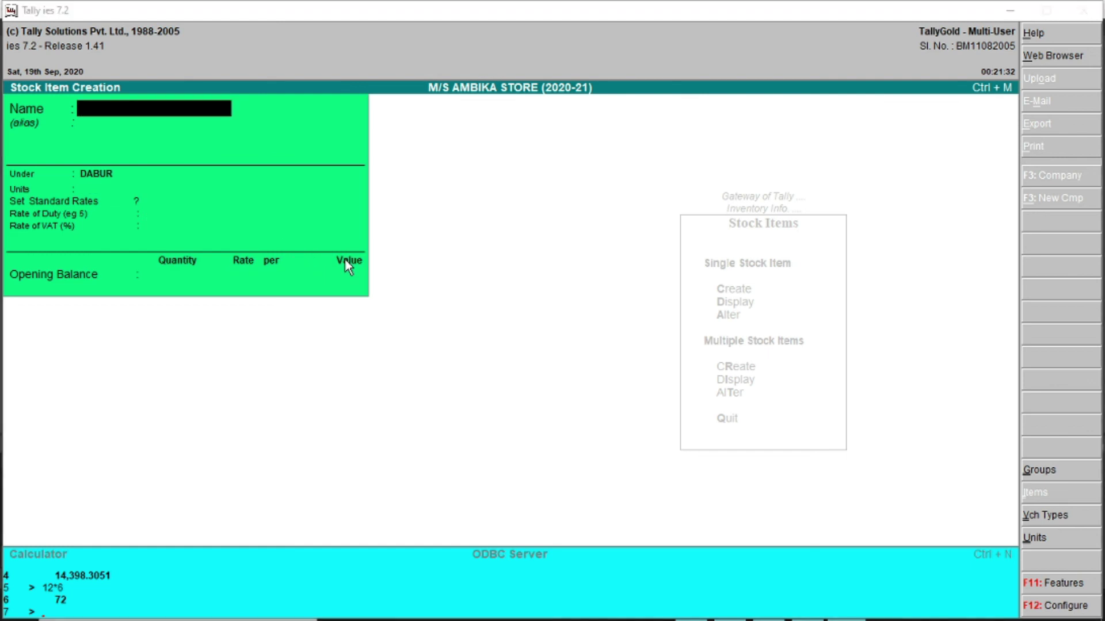
# Step: Switch to the Word notes, check the Unit of Measure section and its creation path, and return to Tally
pyautogui.hotkey('alt', 'Tab')
pyautogui.scroll(-10, 296, 256)
pyautogui.scroll(7, 296, 256)
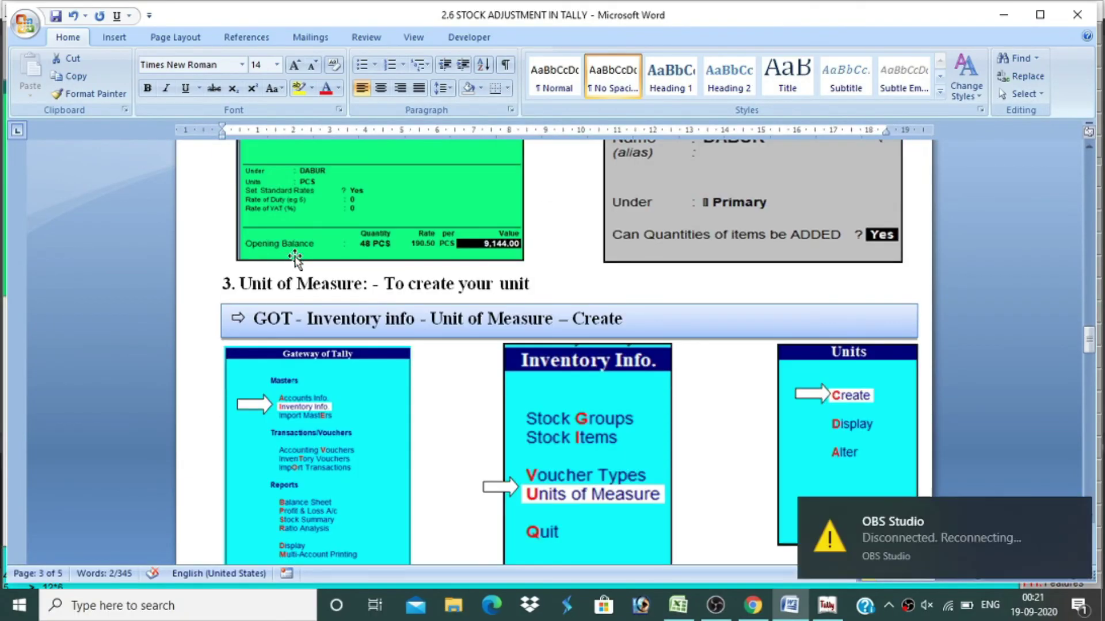
pyautogui.moveTo(553, 276); pyautogui.dragTo(296, 285)
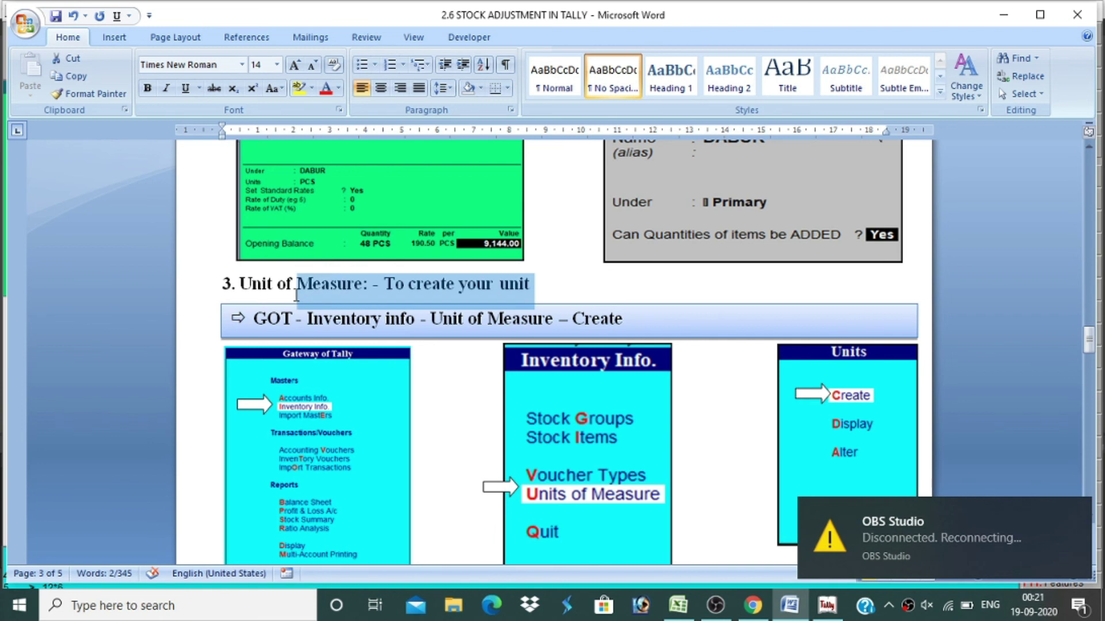
pyautogui.click(378, 324)
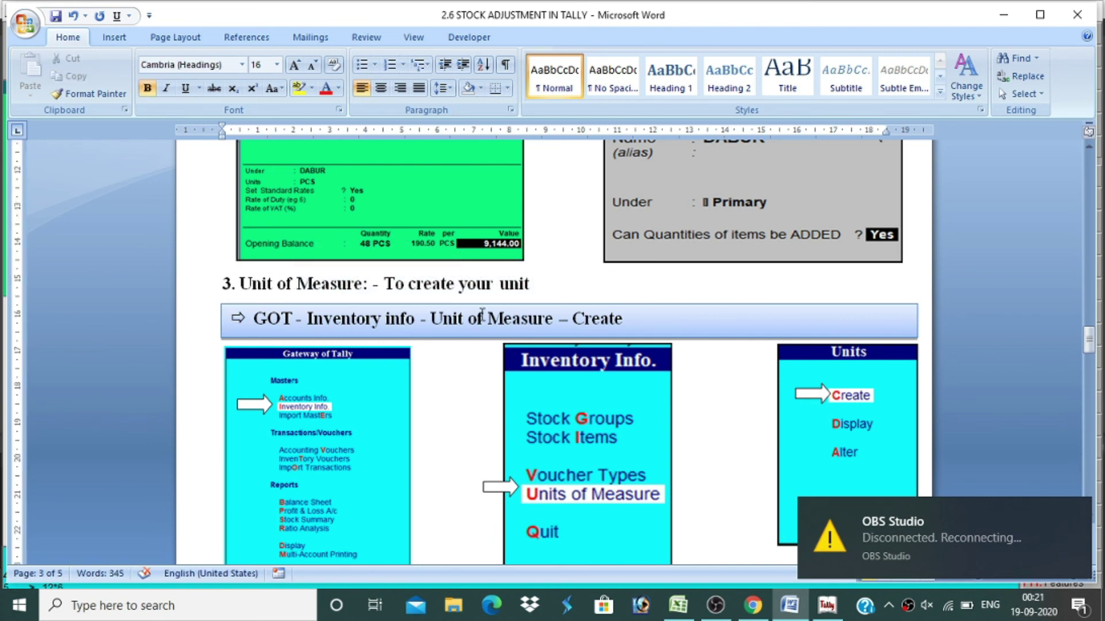
pyautogui.hotkey('alt', 'Tab')
# Step: Leave stock item creation and open the Units of Measure options under Inventory Info
pyautogui.press('Escape')
pyautogui.press('Escape')
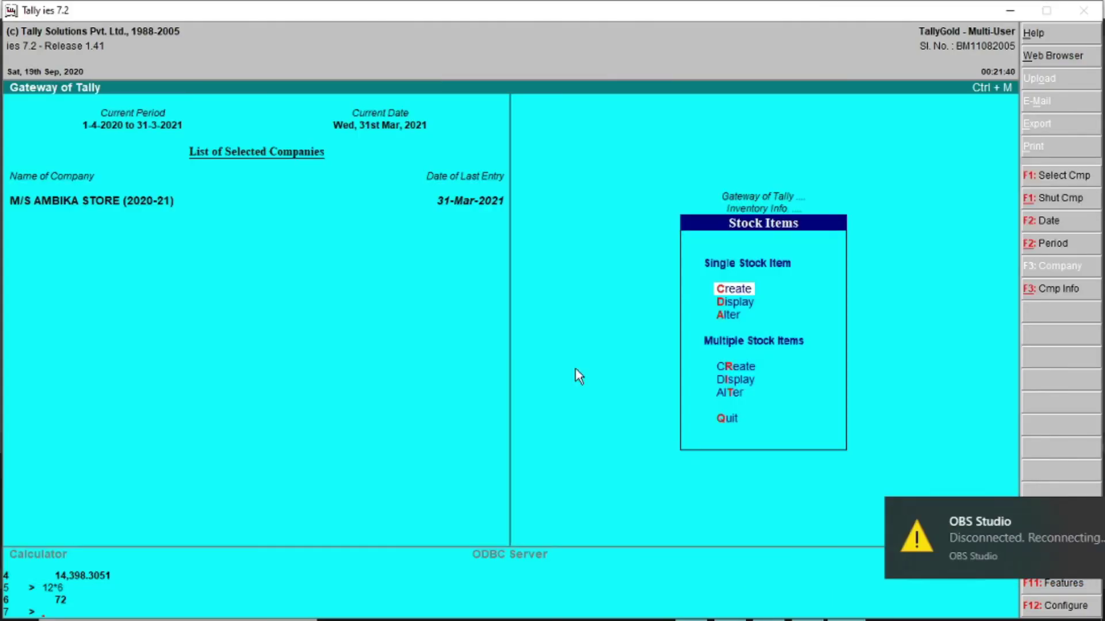
pyautogui.press('Down')
pyautogui.press('Down')
pyautogui.press('Down')
pyautogui.press('Return')
pyautogui.press('Down')
pyautogui.press('Down')
pyautogui.press('Return')
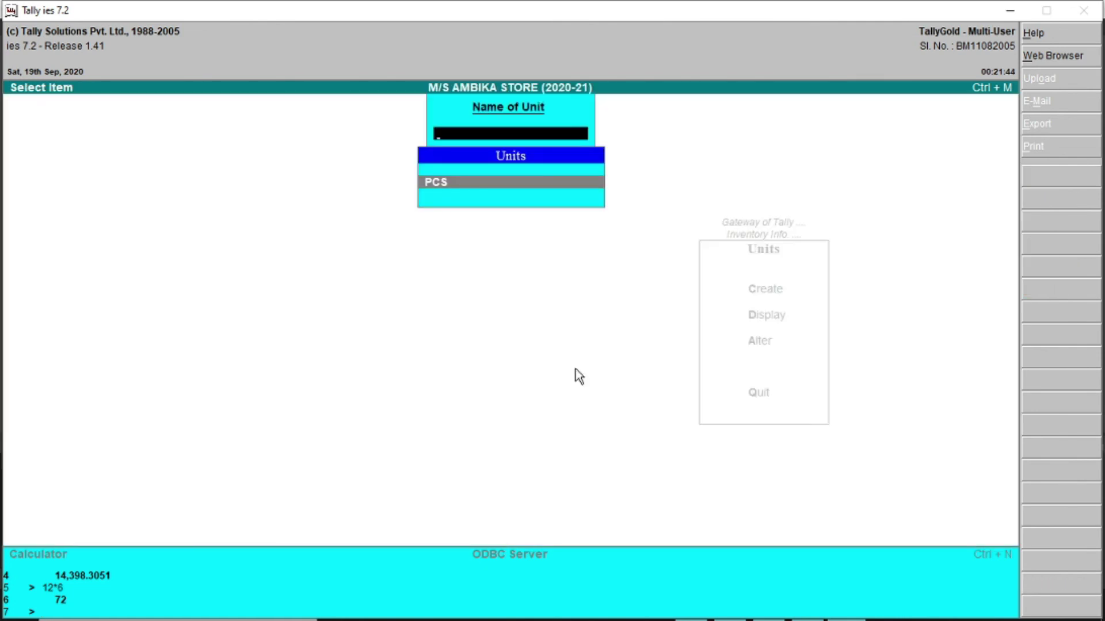
pyautogui.press('Escape')
pyautogui.press('Up')
pyautogui.press('Up')
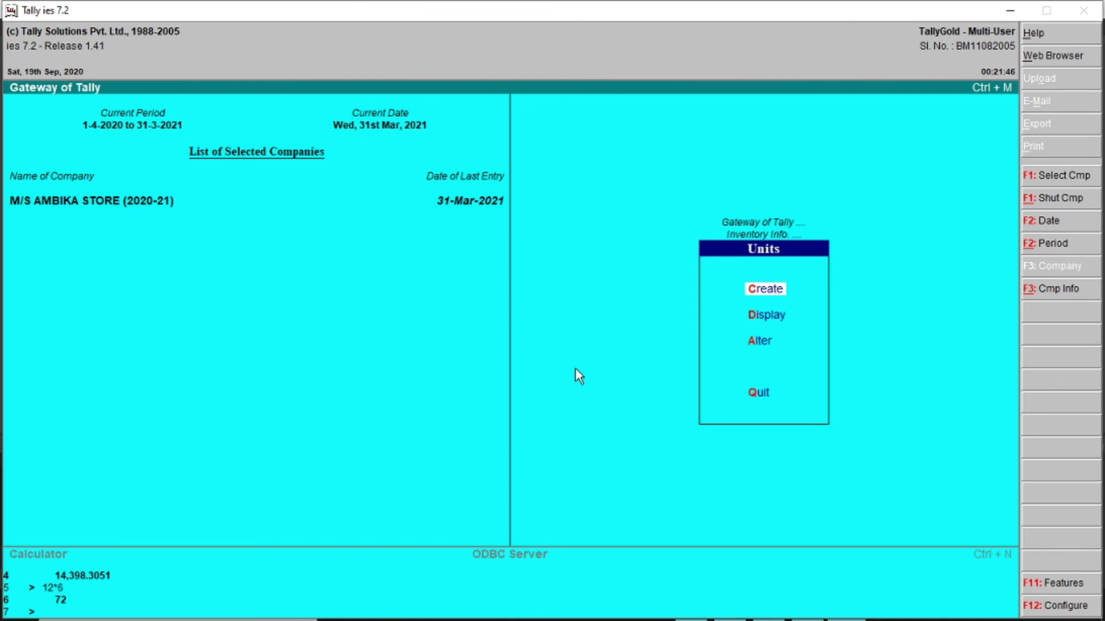
# Step: Create a simple unit of measure with symbol KG and 3 decimal places, leaving the formal name blank
pyautogui.press('Return')
pyautogui.write('KG')
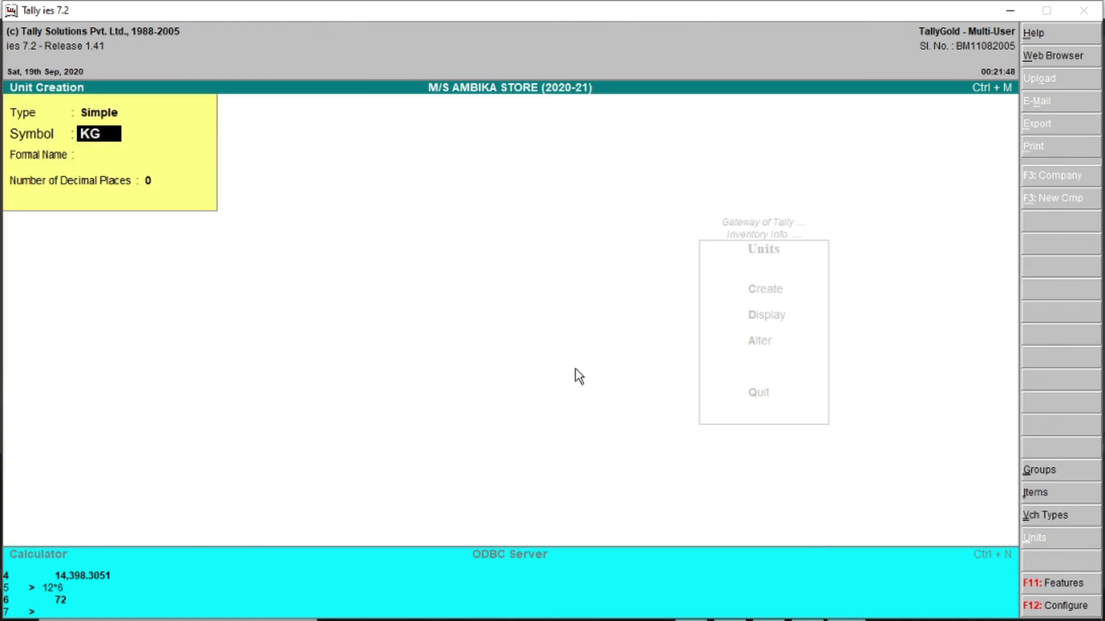
pyautogui.press('Return')
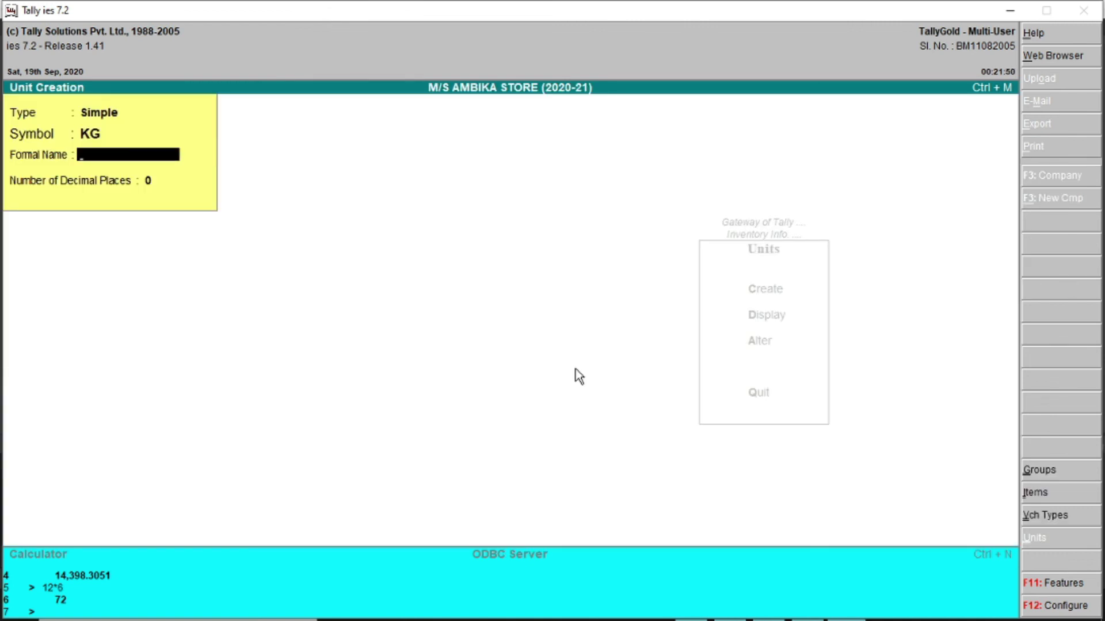
pyautogui.press('Return')
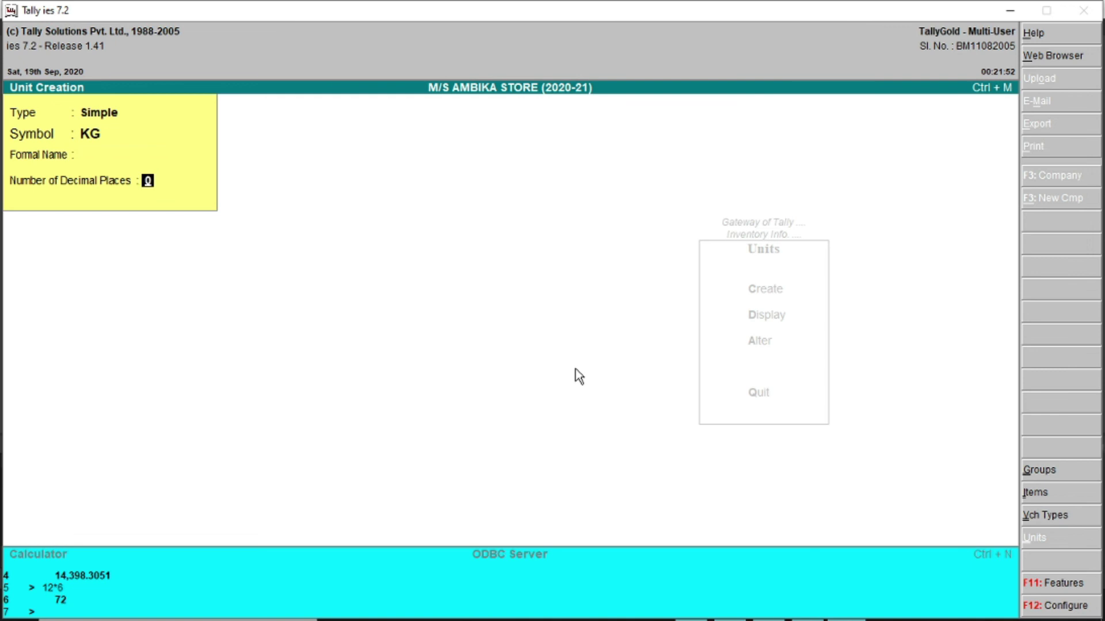
pyautogui.write('3')
pyautogui.press('Return')
pyautogui.press('Return')
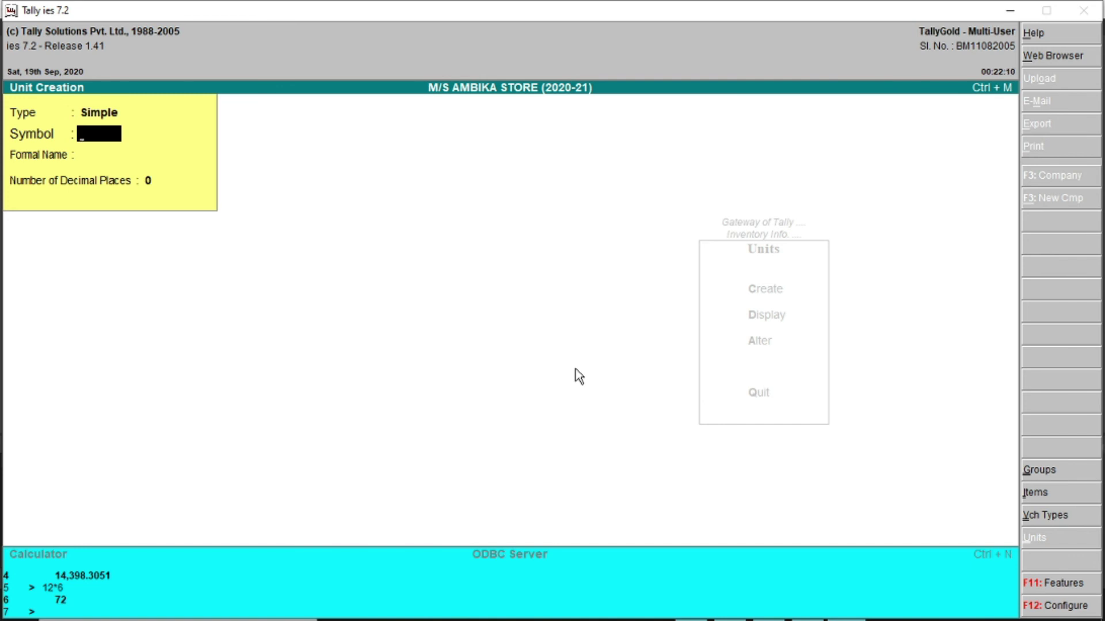
# Step: Create a simple unit of measure PAIR with 0 decimal places and return to Inventory Info
pyautogui.write('PAIR')
pyautogui.press('Return')
pyautogui.press('Return')
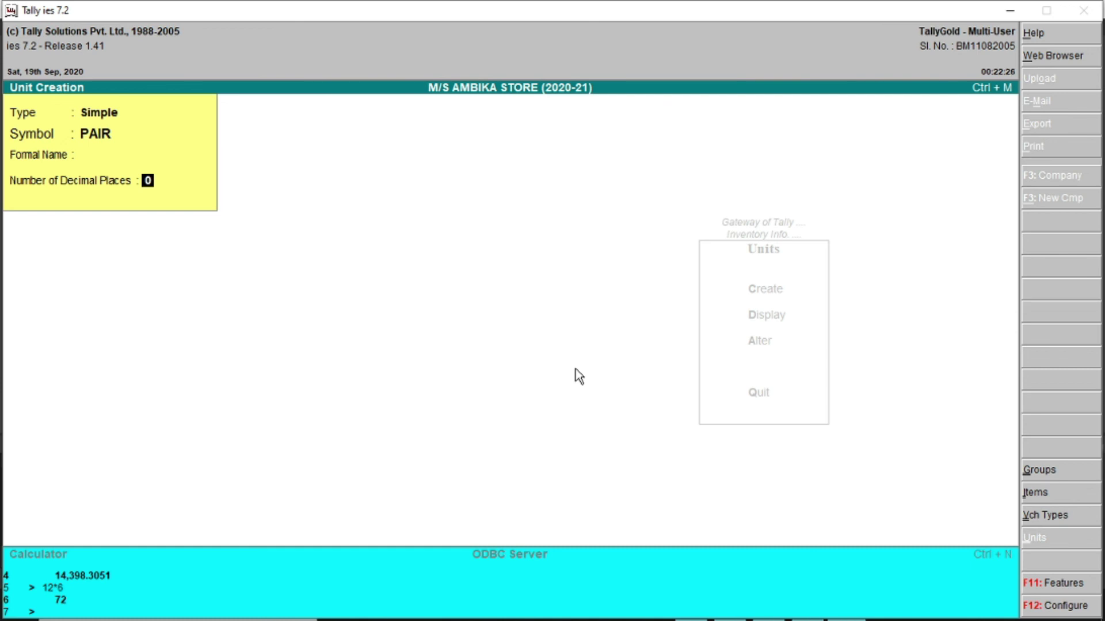
pyautogui.press('Return')
pyautogui.press('Return')
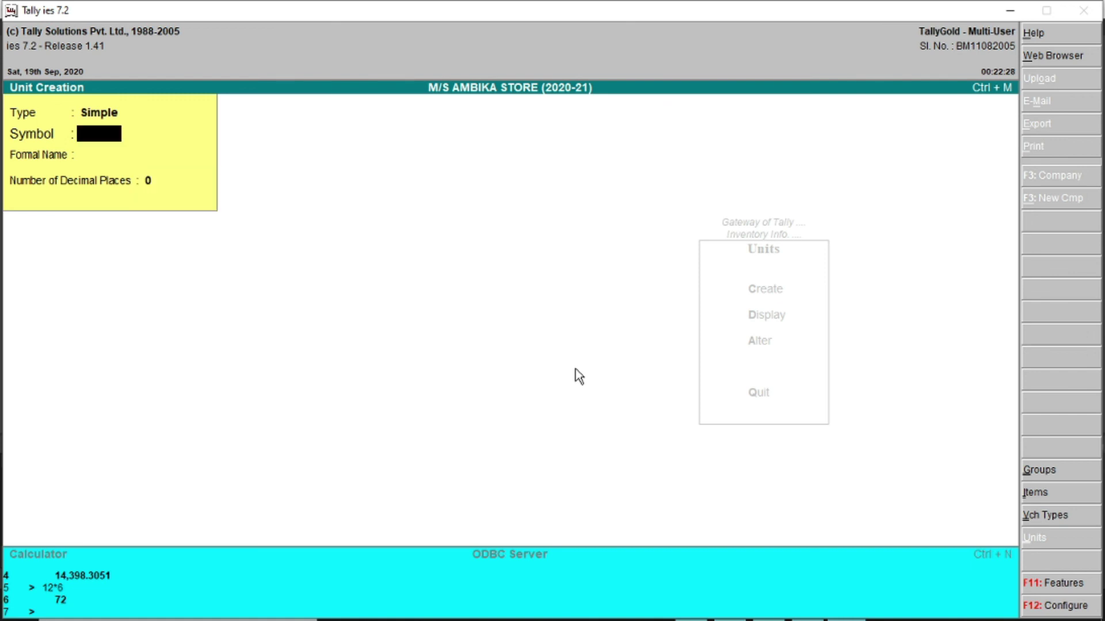
pyautogui.press('Escape')
pyautogui.press('Escape')
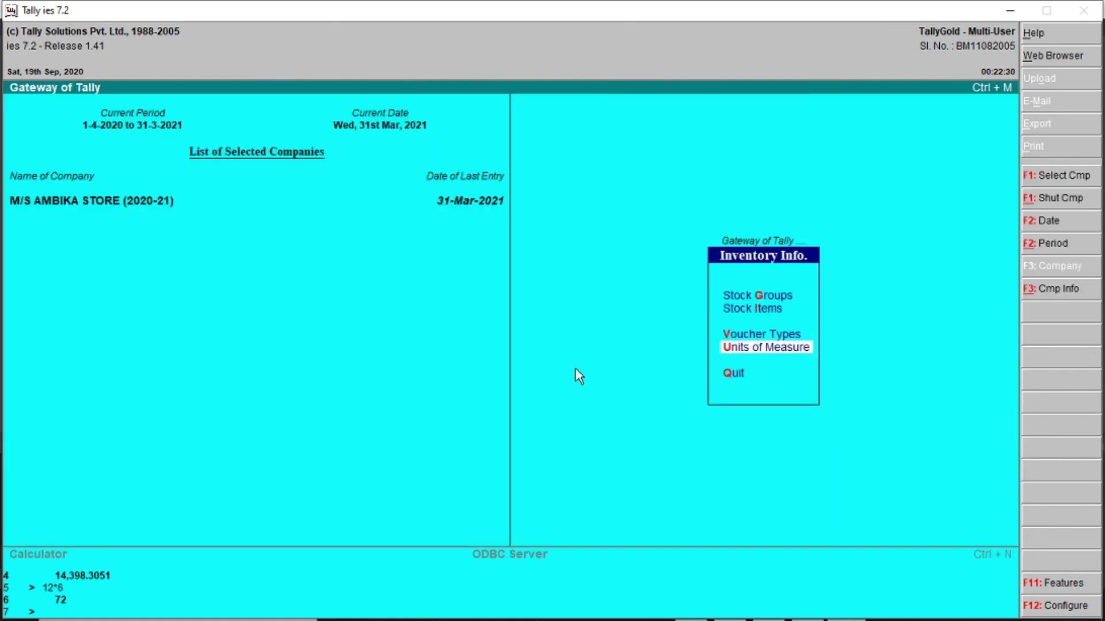
# Step: Go to Voucher Types under Inventory Info and open the list of existing voucher types
pyautogui.press('Up')
pyautogui.press('Up')
pyautogui.press('Up')
pyautogui.press('Down')
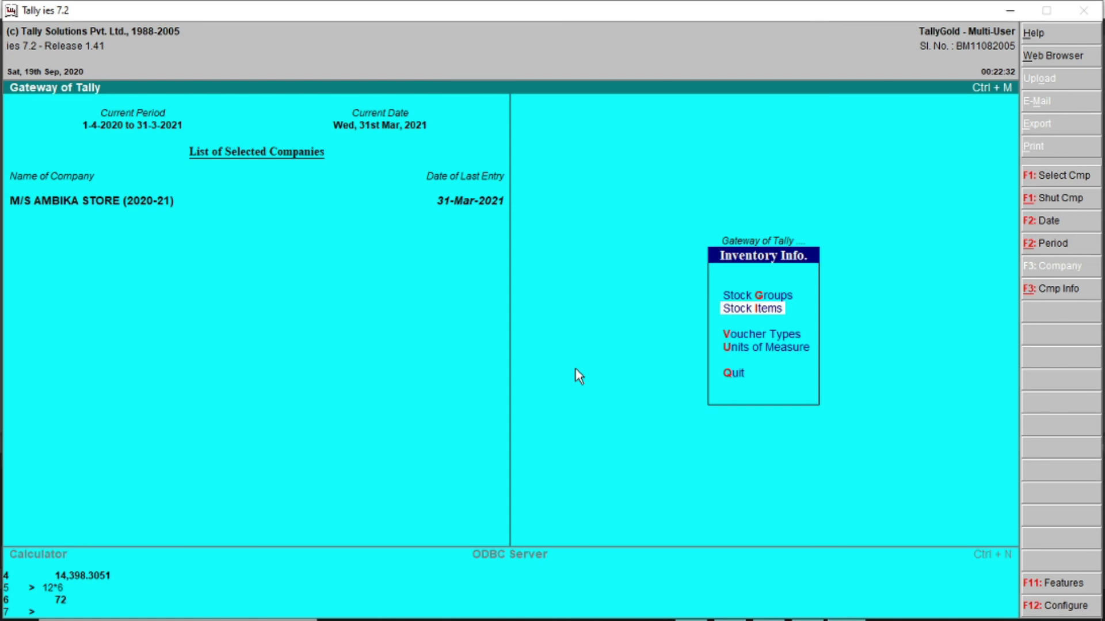
pyautogui.press('Down')
pyautogui.press('Down')
pyautogui.press('Up')
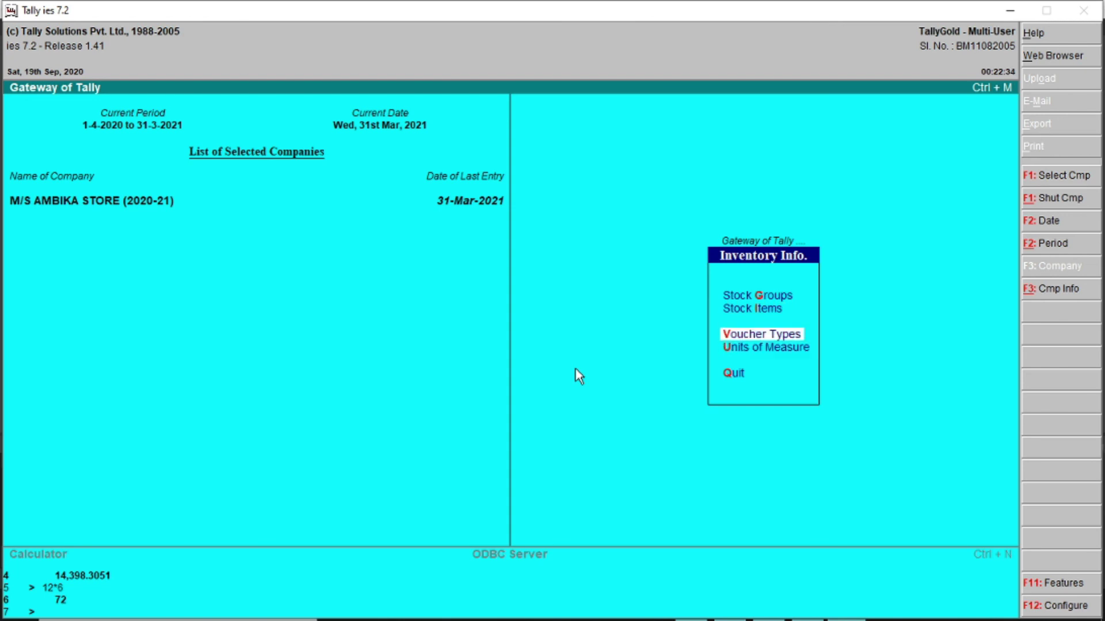
pyautogui.press('Return')
pyautogui.press('Down')
pyautogui.press('Down')
pyautogui.press('Return')
# Step: Look through the available voucher types, from Contra to Receipt and back up to GST TAX INVOICE
pyautogui.press('Down')
pyautogui.press('Down')
pyautogui.press('Down')
pyautogui.press('Down')
pyautogui.press('Down')
pyautogui.press('Down')
pyautogui.press('Down')
pyautogui.press('Down')
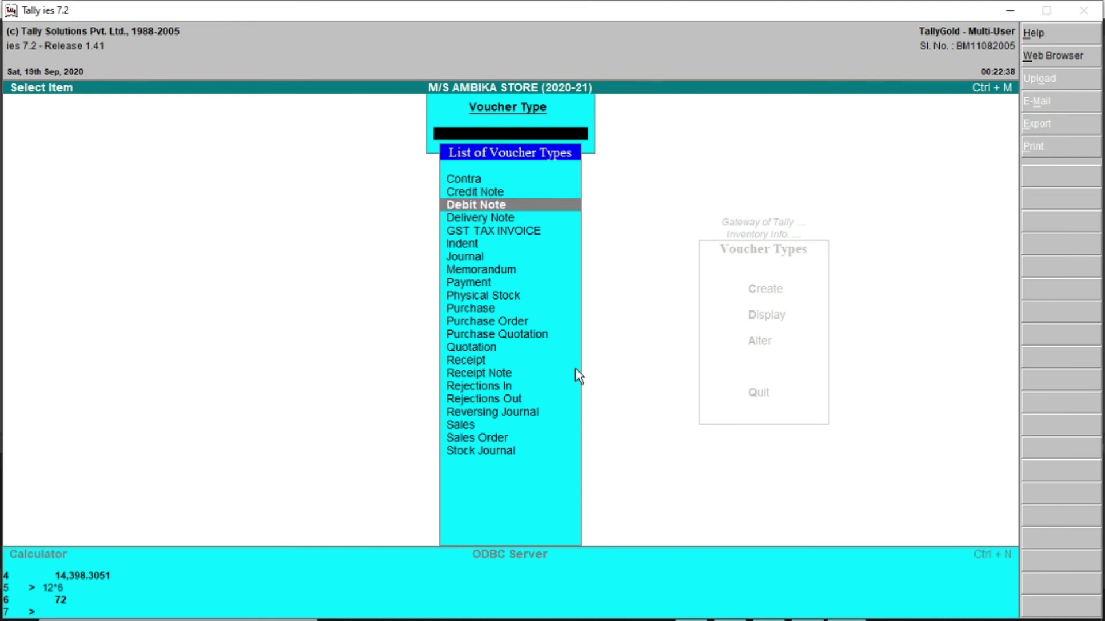
pyautogui.press('Down')
pyautogui.press('Down')
pyautogui.press('Down')
pyautogui.press('Down')
pyautogui.press('Down')
pyautogui.press('Down')
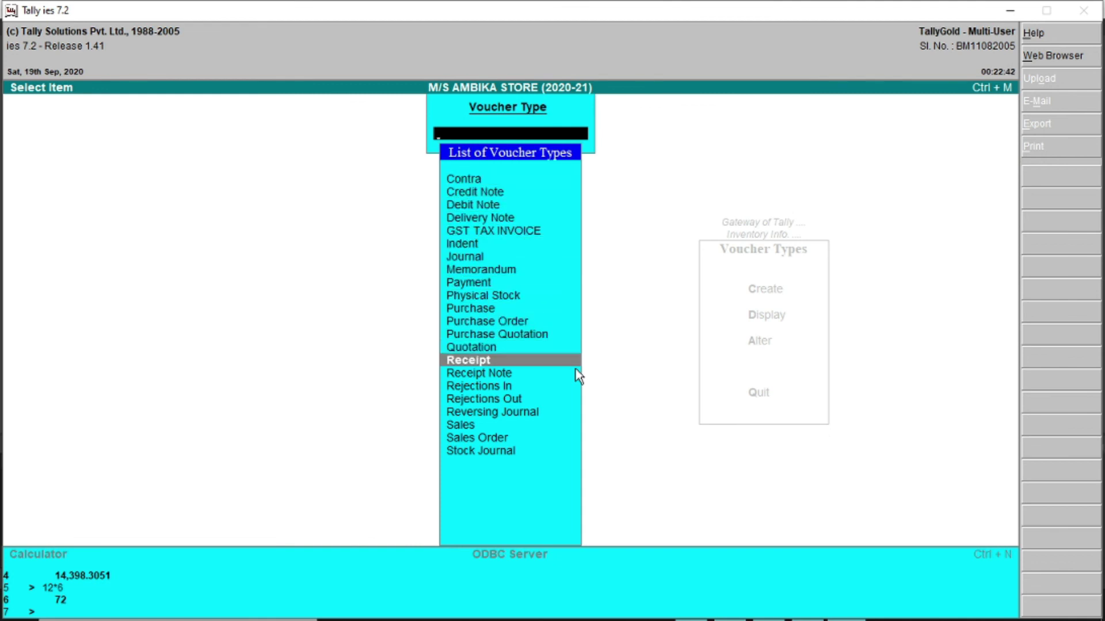
pyautogui.press('Up')
pyautogui.press('Up')
pyautogui.press('Up')
pyautogui.press('Up')
pyautogui.press('Up')
pyautogui.press('Up')
pyautogui.press('Up')
pyautogui.press('Up')
pyautogui.press('Up')
pyautogui.press('Up')
pyautogui.press('Up')
pyautogui.press('Up')
pyautogui.press('Up')
pyautogui.press('Up')
pyautogui.press('Down')
pyautogui.press('Down')
pyautogui.press('Down')
pyautogui.press('Down')
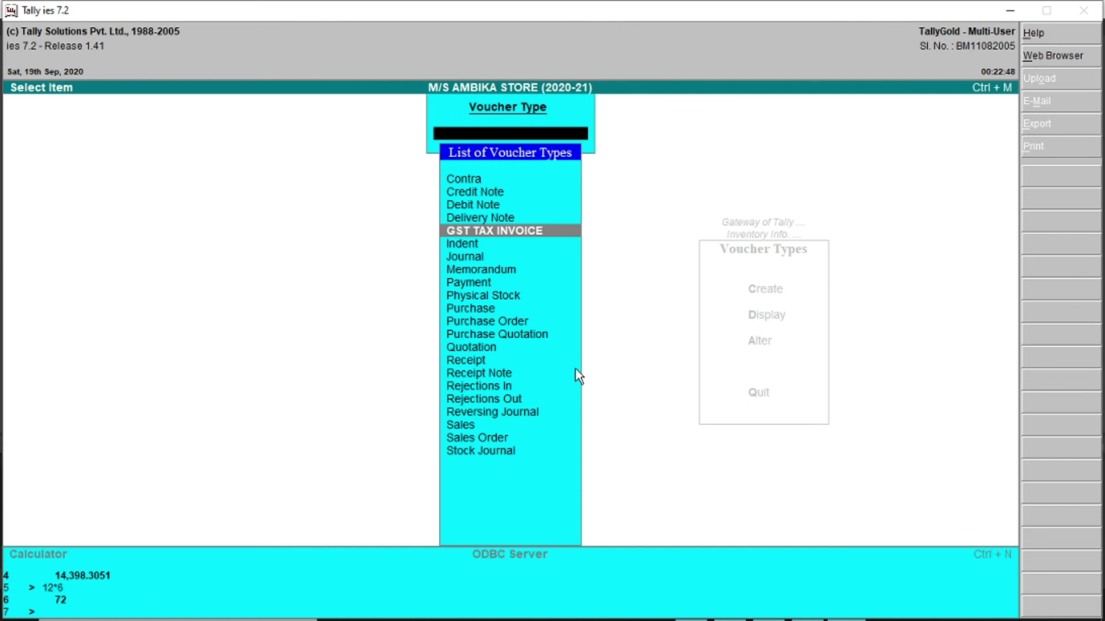
# Step: Switch to the Excel master syllabus, check the Mainframe of Tally topics around Stock Adjustment, and return to Tally
pyautogui.hotkey('alt', 'Tab')
pyautogui.click(367, 444)
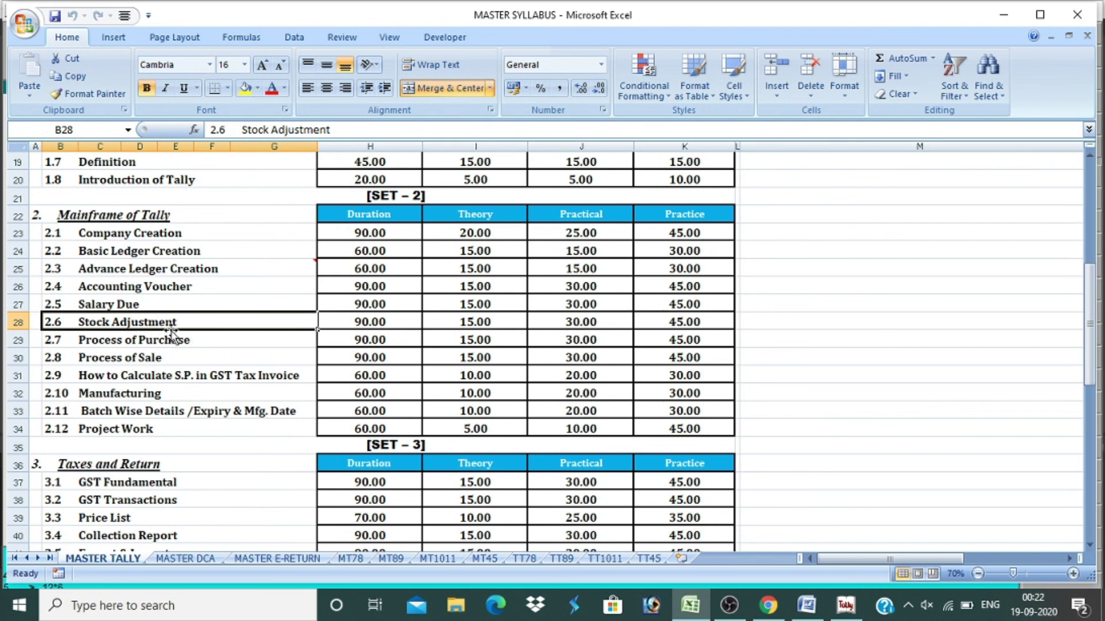
pyautogui.hotkey('alt', 'Tab')
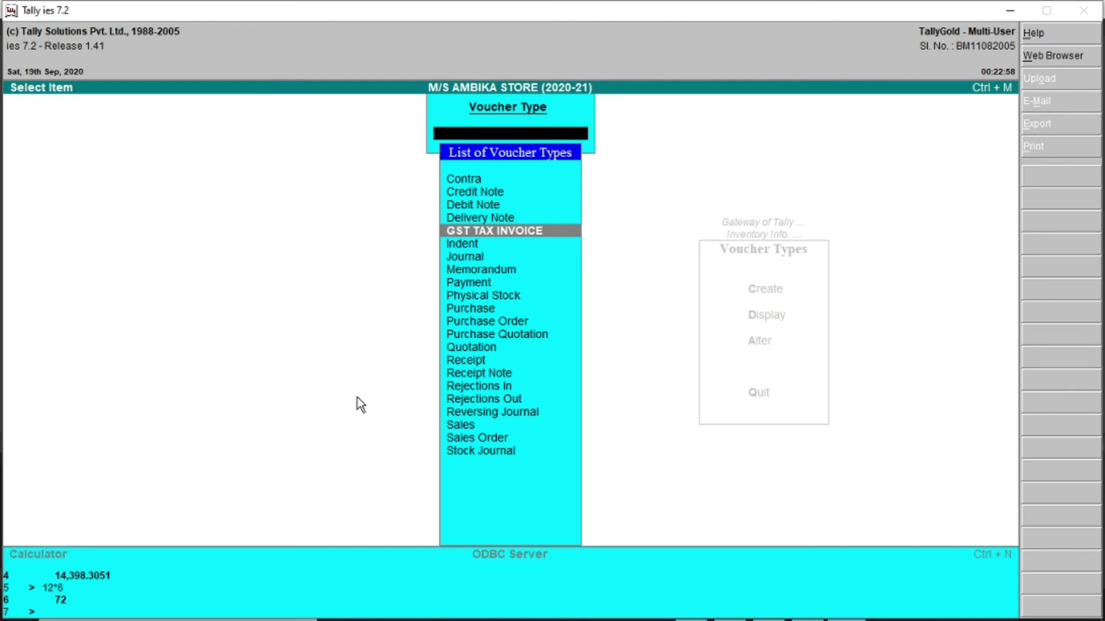
# Step: Close the voucher types list and go back to the main Gateway of Tally menu
pyautogui.press('Escape')
pyautogui.press('Escape')
pyautogui.press('Escape')
pyautogui.press('Escape')
pyautogui.press('Escape')
# Step: Switch to the Word stock adjustment notes and examine the unit list and unit creation examples
pyautogui.hotkey('alt', 'Tab')
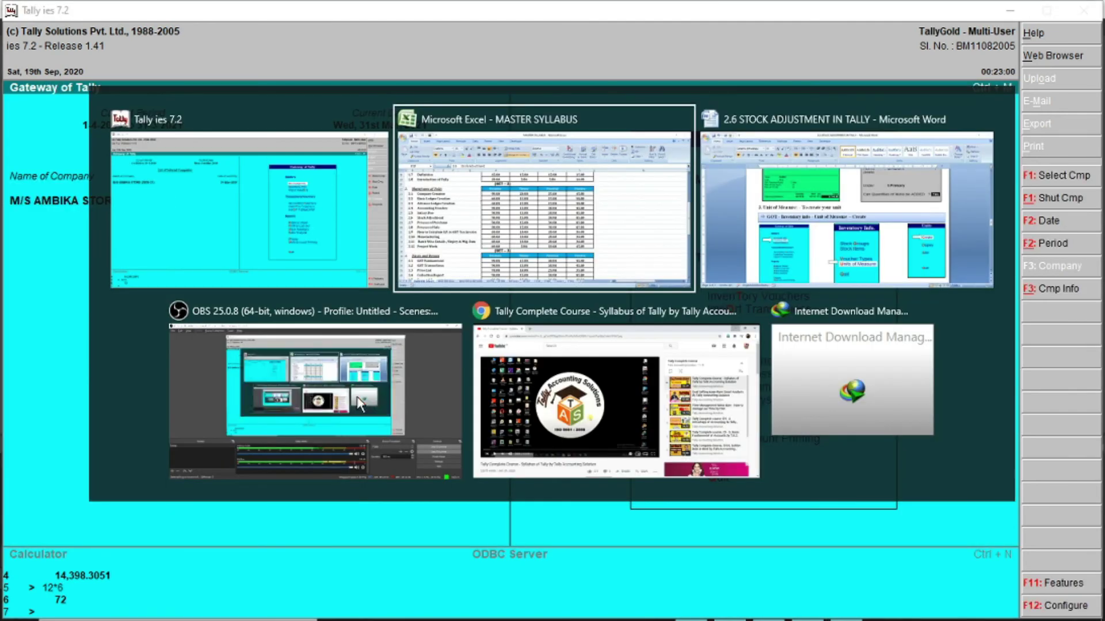
pyautogui.hotkey('alt', 'Tab')
pyautogui.scroll(-8, 363, 403)
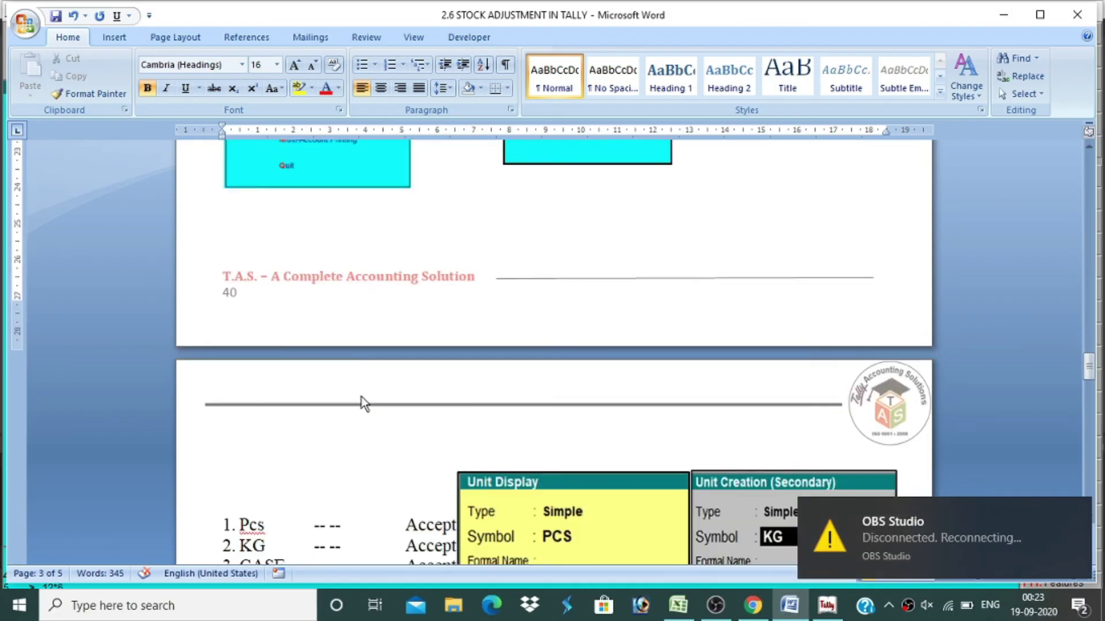
pyautogui.scroll(-5, 368, 397)
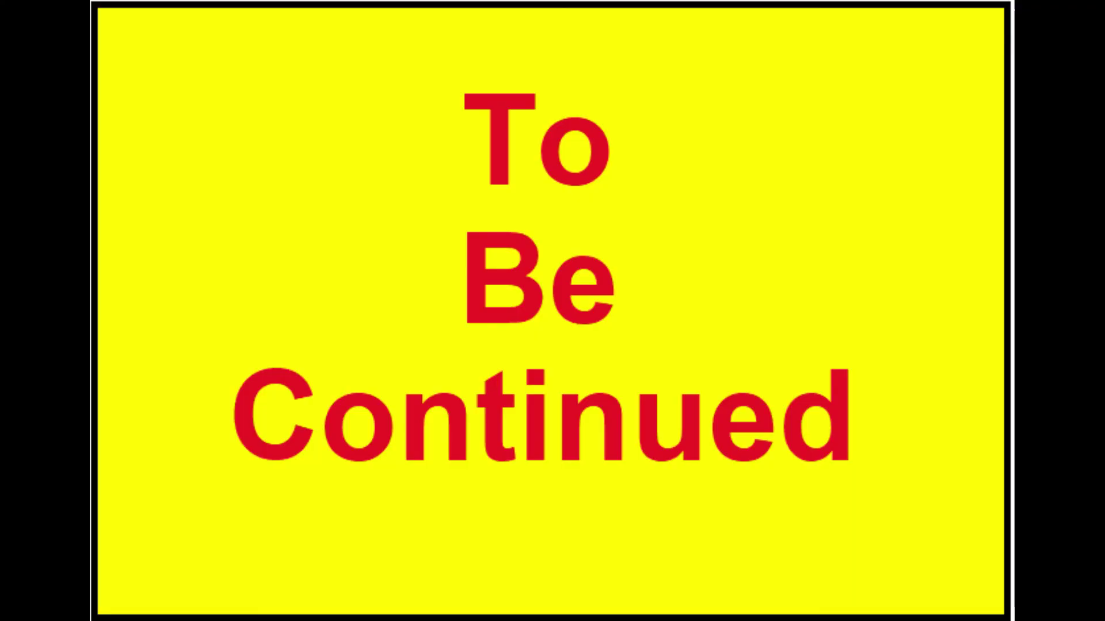